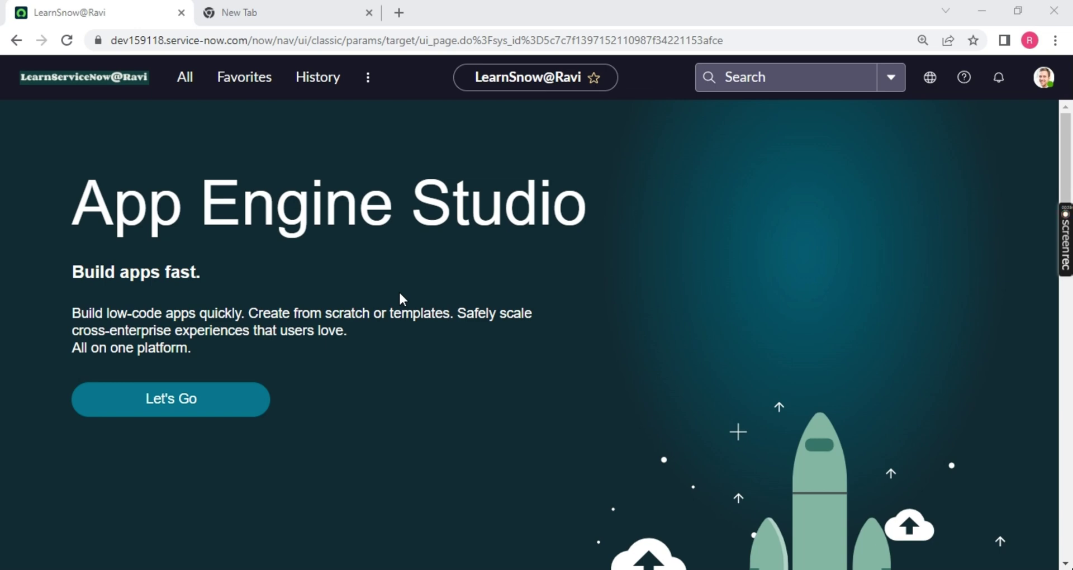
{"action": "left_click", "coordinate": [1037, 441]}
{"action": "left_click", "coordinate": [184, 77]}
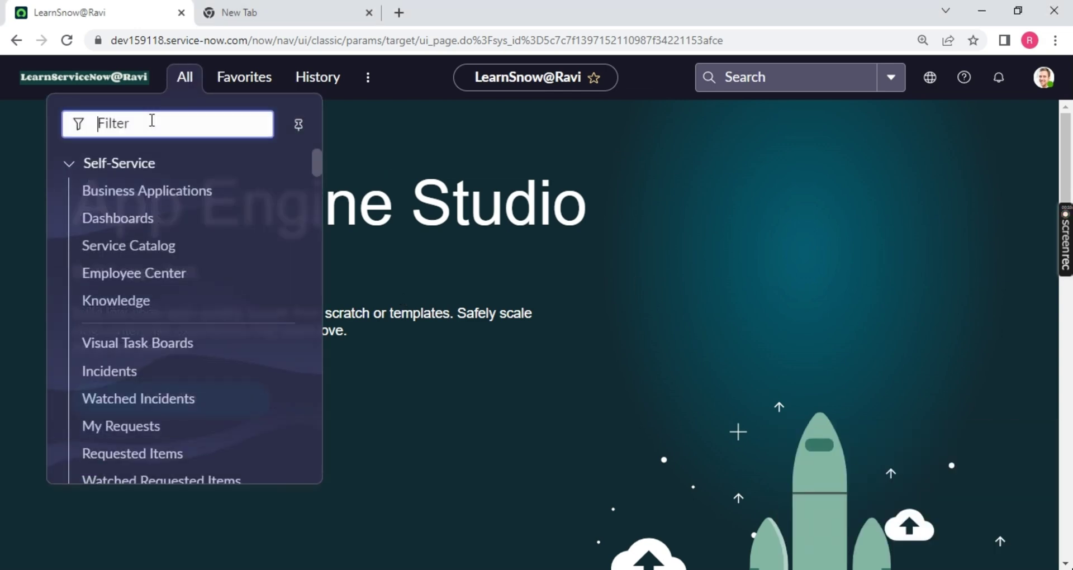
{"action": "left_click", "coordinate": [404, 143]}
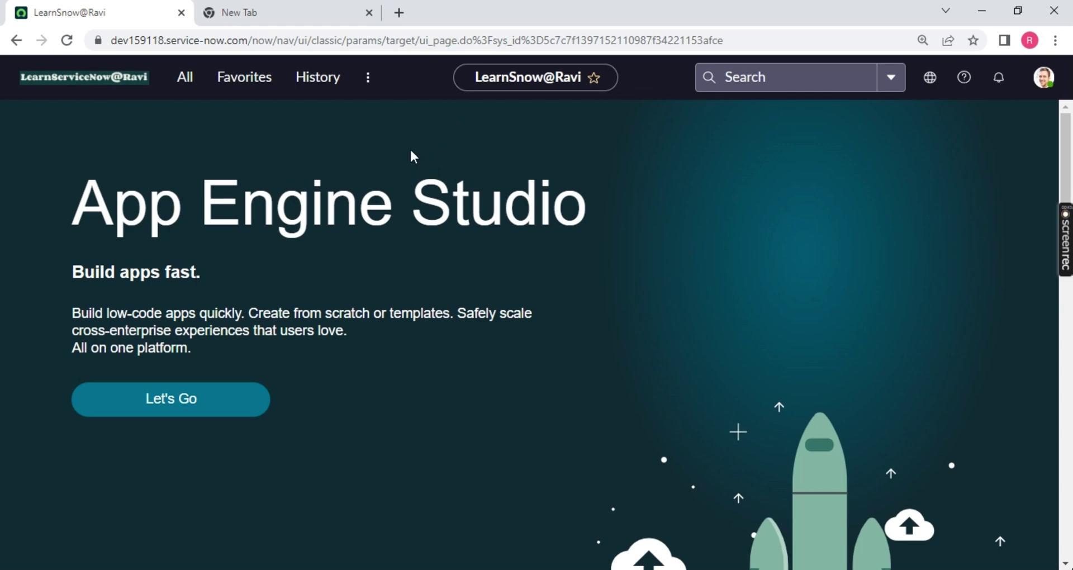
Step: Filter the application navigator for "users" to find the Users module under System Security
{"action": "left_click", "coordinate": [180, 83]}
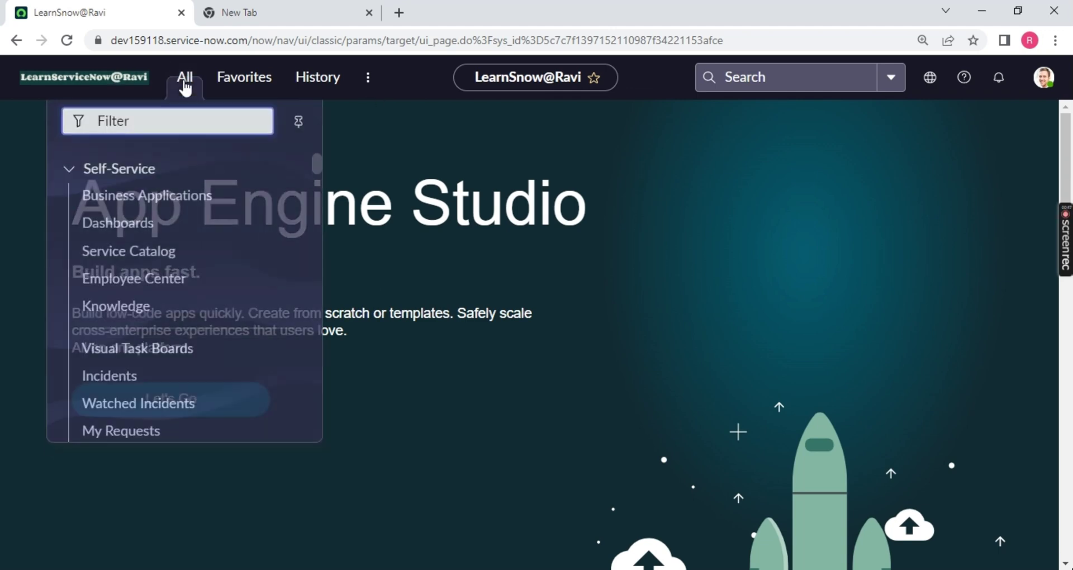
{"action": "type", "text": "users"}
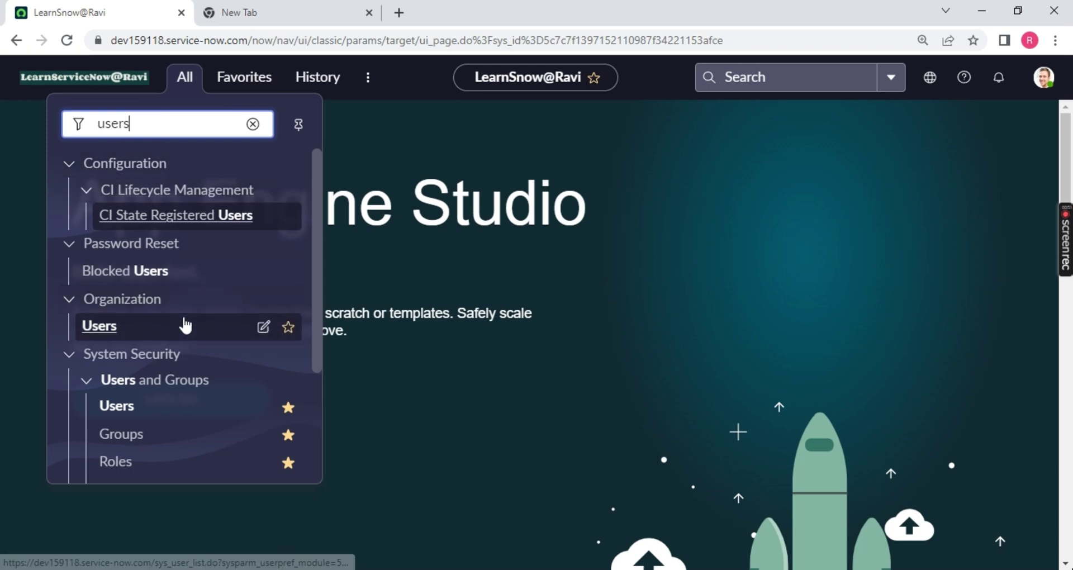
{"action": "scroll", "coordinate": [108, 322], "scroll_direction": "down", "scroll_amount": 1}
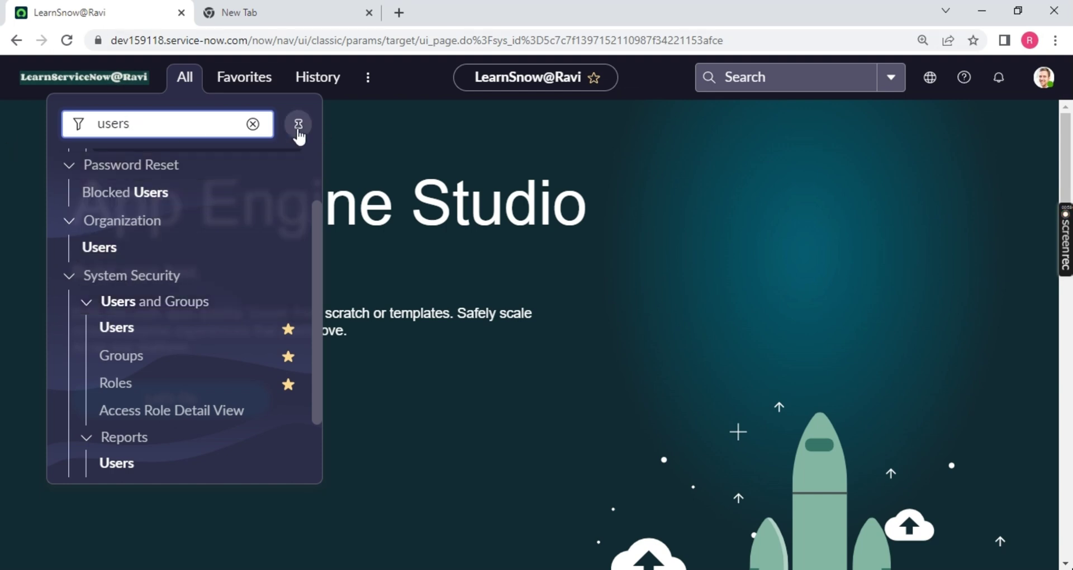
{"action": "left_click", "coordinate": [299, 125]}
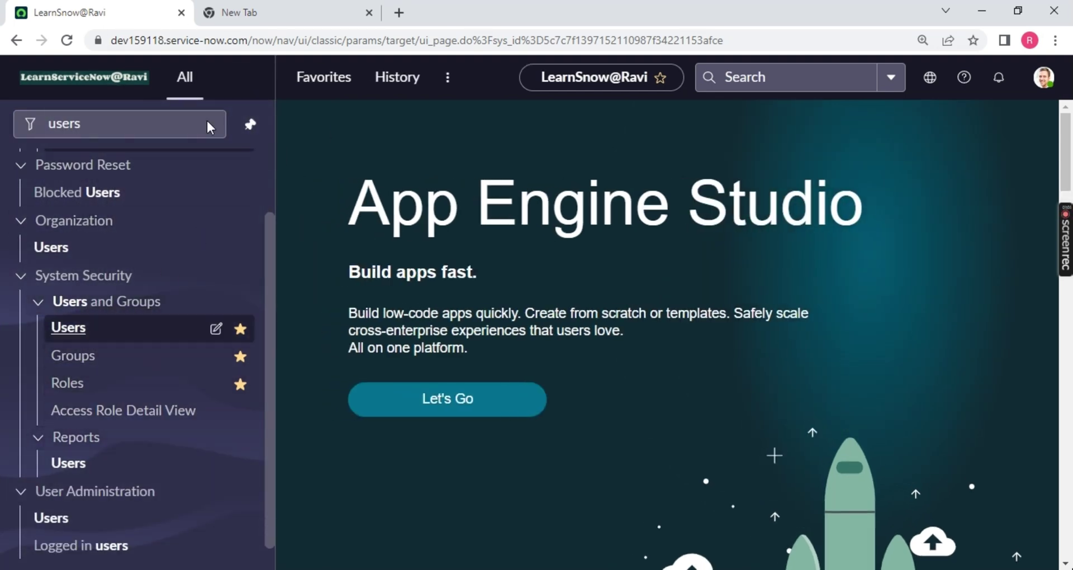
{"action": "left_click", "coordinate": [252, 125]}
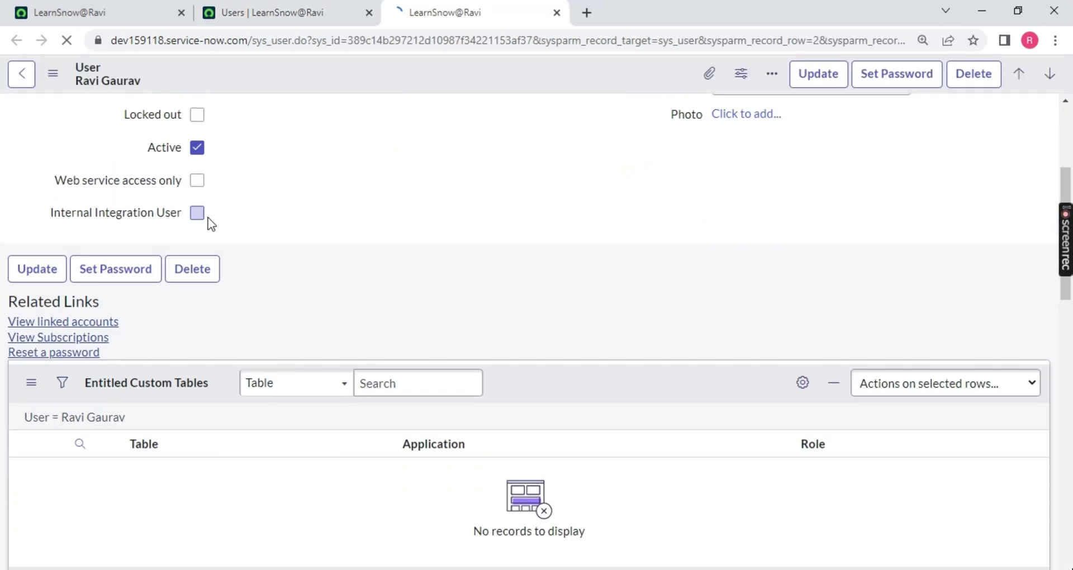
Step: Examine the user record's details along with its Roles and Groups lists, and return to the Users list
{"action": "scroll", "coordinate": [240, 160], "scroll_direction": "up", "scroll_amount": 4}
{"action": "scroll", "coordinate": [240, 159], "scroll_direction": "down", "scroll_amount": 4}
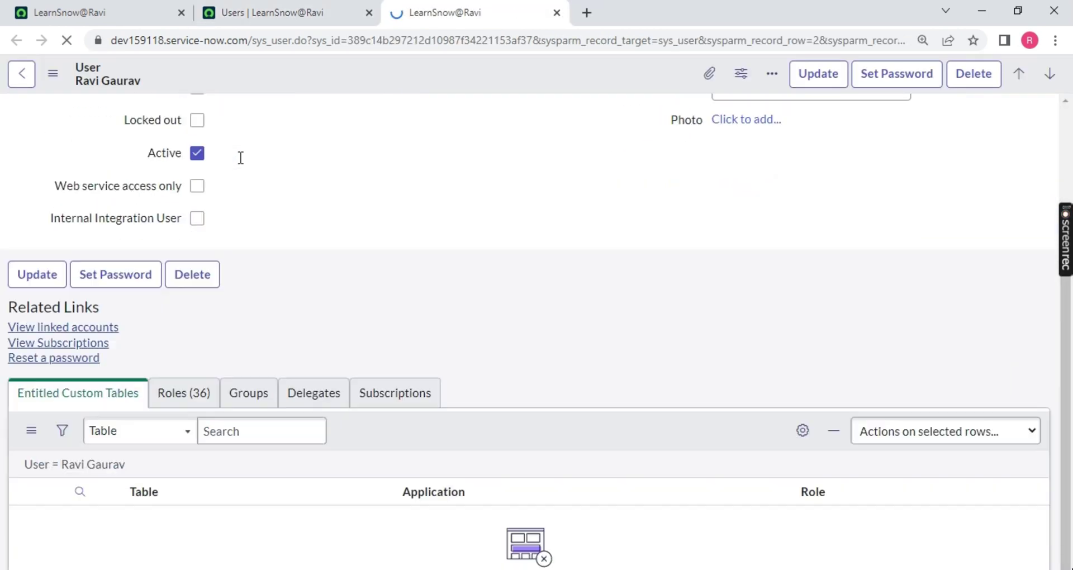
{"action": "left_click", "coordinate": [183, 366]}
{"action": "scroll", "coordinate": [177, 291], "scroll_direction": "down", "scroll_amount": 4}
{"action": "scroll", "coordinate": [314, 312], "scroll_direction": "up", "scroll_amount": 8}
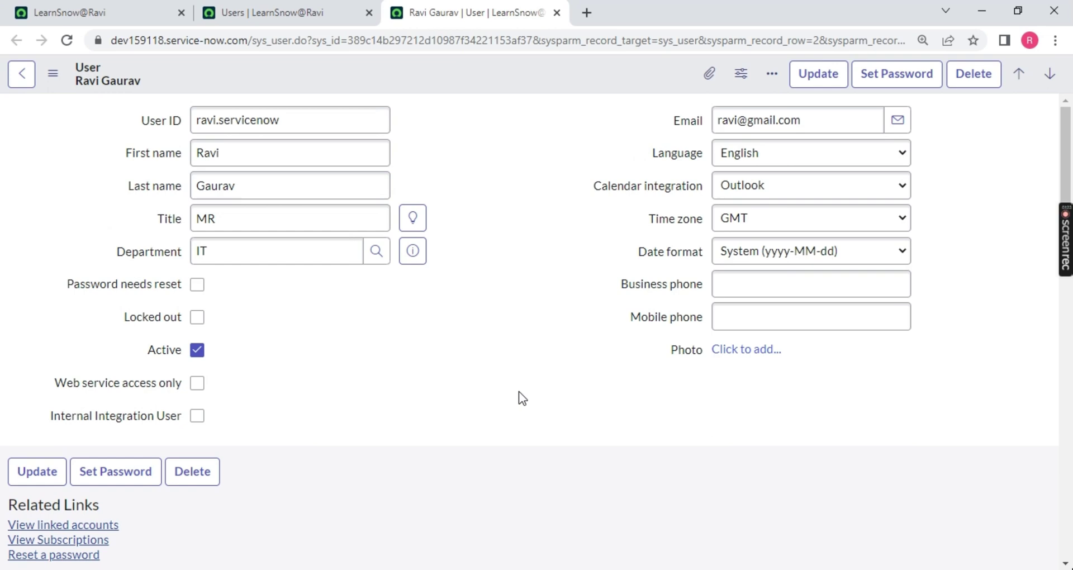
{"action": "scroll", "coordinate": [225, 414], "scroll_direction": "down", "scroll_amount": 3}
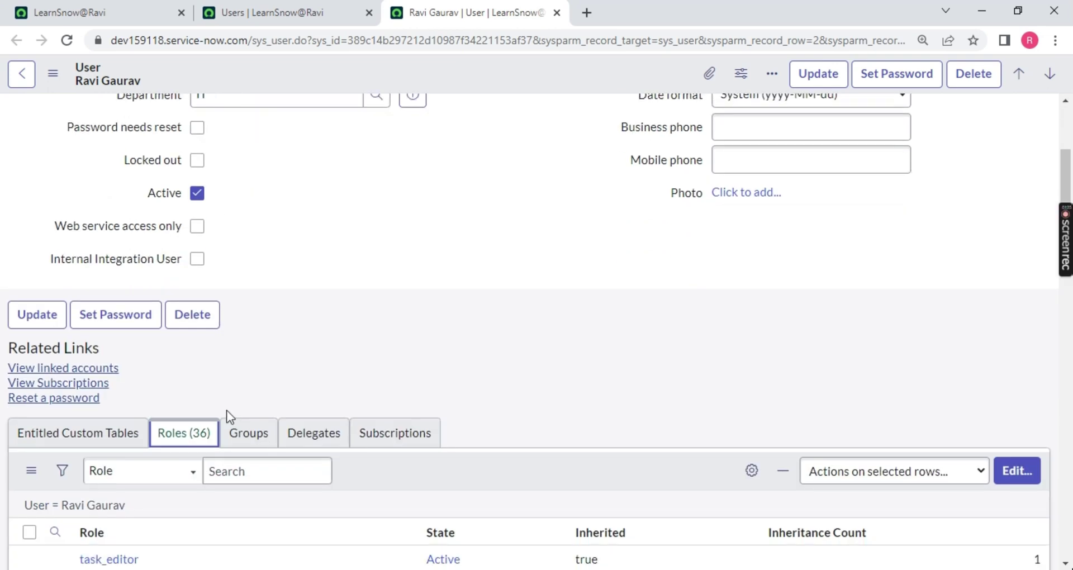
{"action": "left_click", "coordinate": [248, 433]}
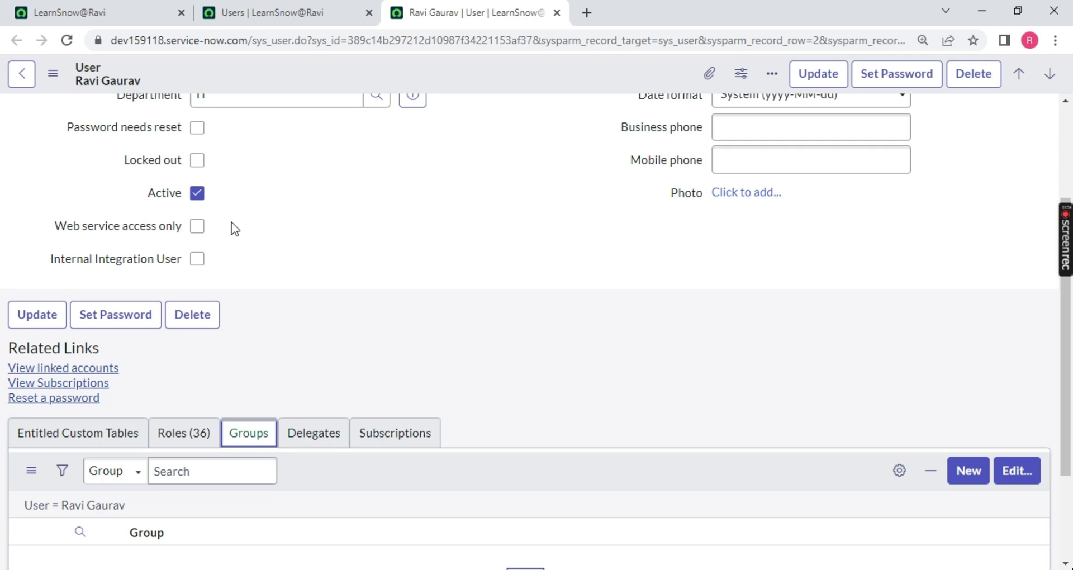
{"action": "scroll", "coordinate": [231, 223], "scroll_direction": "up", "scroll_amount": 3}
{"action": "left_click", "coordinate": [274, 12]}
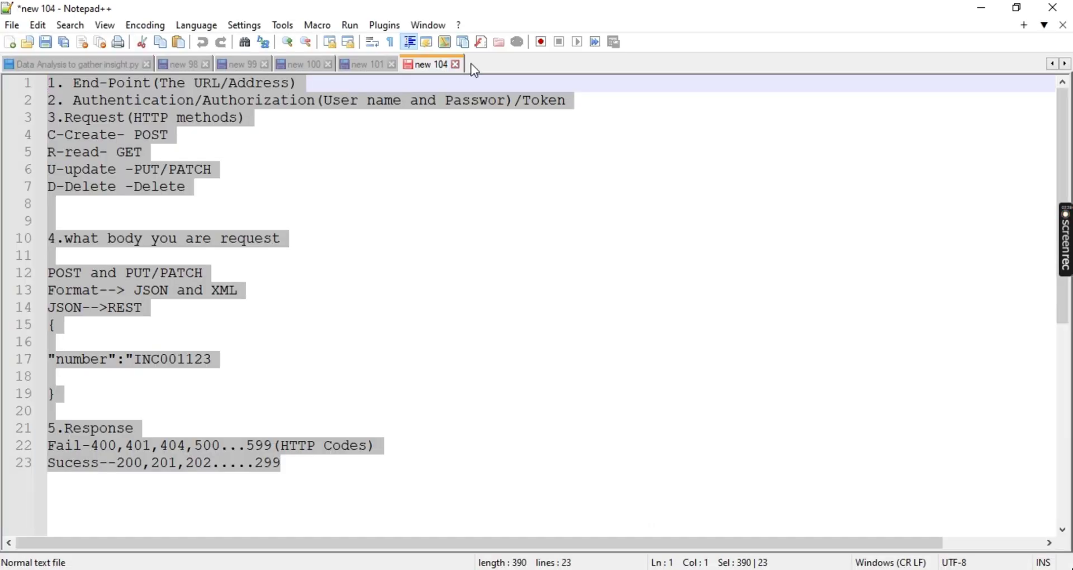
Step: In a new Notepad++ document, write "Group--->Add member to the group-->add role" and start a numbered list headed "Benfiets:-"
{"action": "double_click", "coordinate": [475, 69]}
{"action": "type", "text": "Group--->Add member to the group-->add role"}
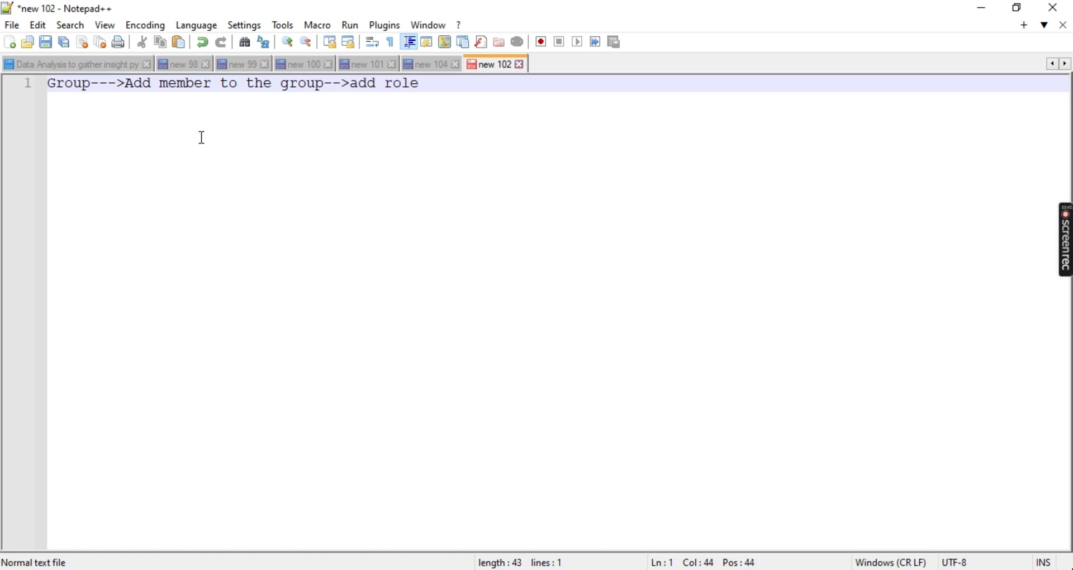
{"action": "key", "text": "Return"}
{"action": "key", "text": "Return"}
{"action": "type", "text": "Ben"}
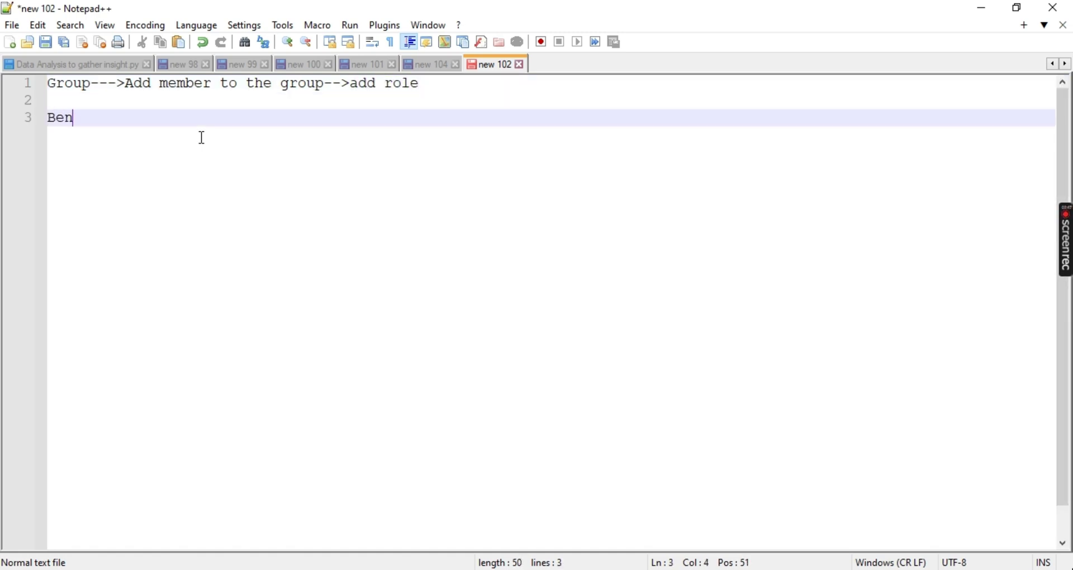
{"action": "type", "text": "fiets:-"}
{"action": "key", "text": "Return"}
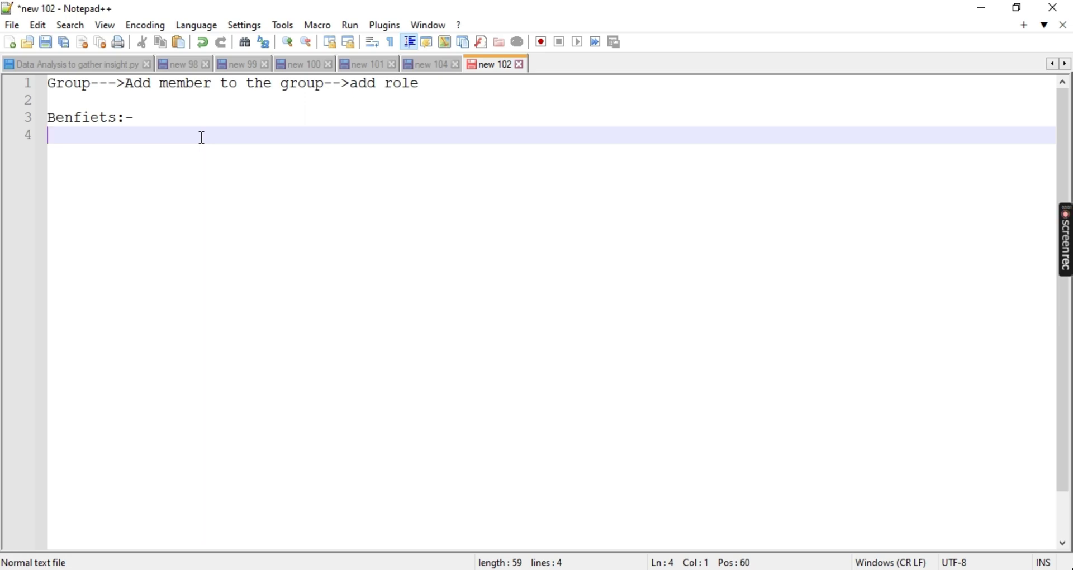
{"action": "type", "text": "1."}
Step: Switch back to the browser and check the Groups list on the user's record
{"action": "key", "text": "alt+Tab"}
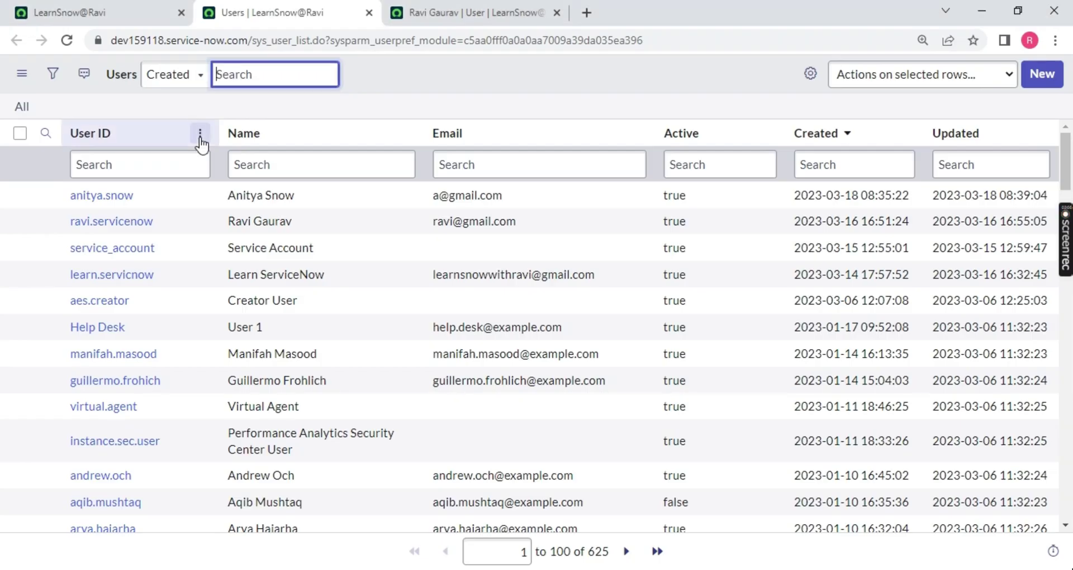
{"action": "left_click", "coordinate": [427, 15]}
{"action": "scroll", "coordinate": [280, 383], "scroll_direction": "down", "scroll_amount": 5}
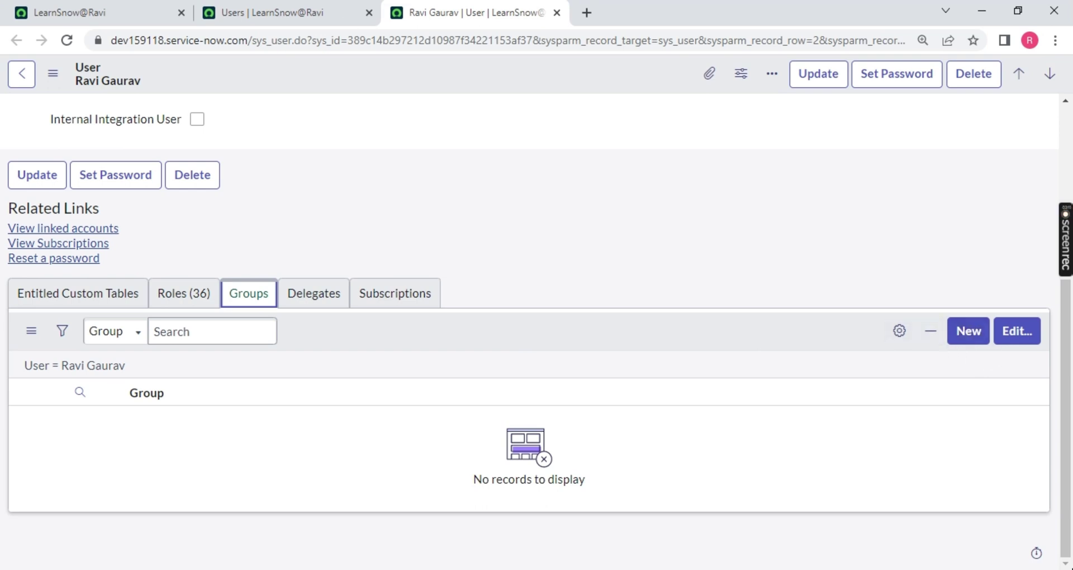
Step: Open the Groups module under Users and Groups in a new browser tab
{"action": "left_click", "coordinate": [106, 12]}
{"action": "left_click", "coordinate": [184, 92]}
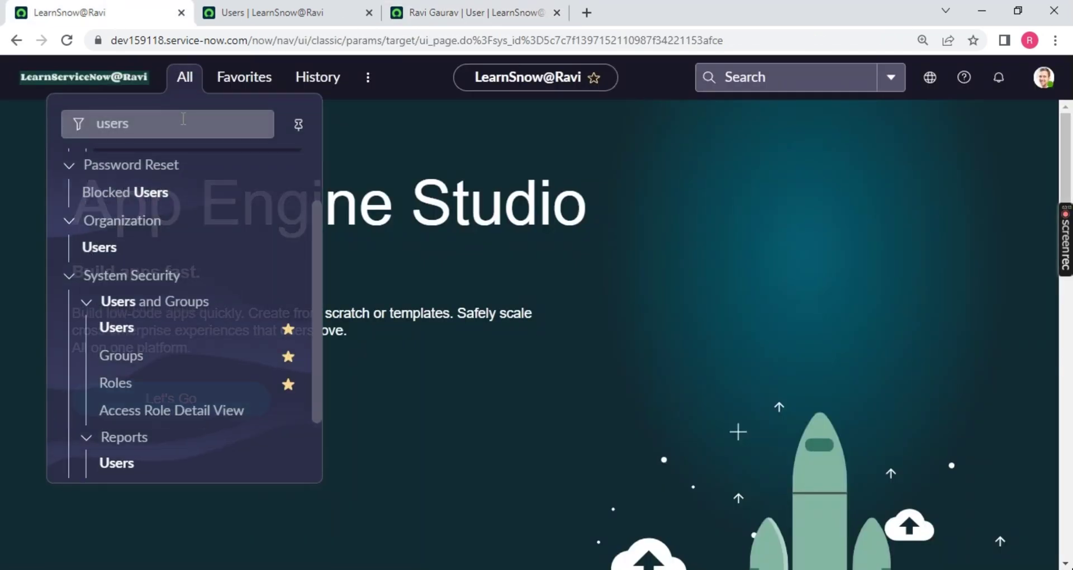
{"action": "middle_click", "coordinate": [122, 363]}
{"action": "left_click", "coordinate": [273, 17]}
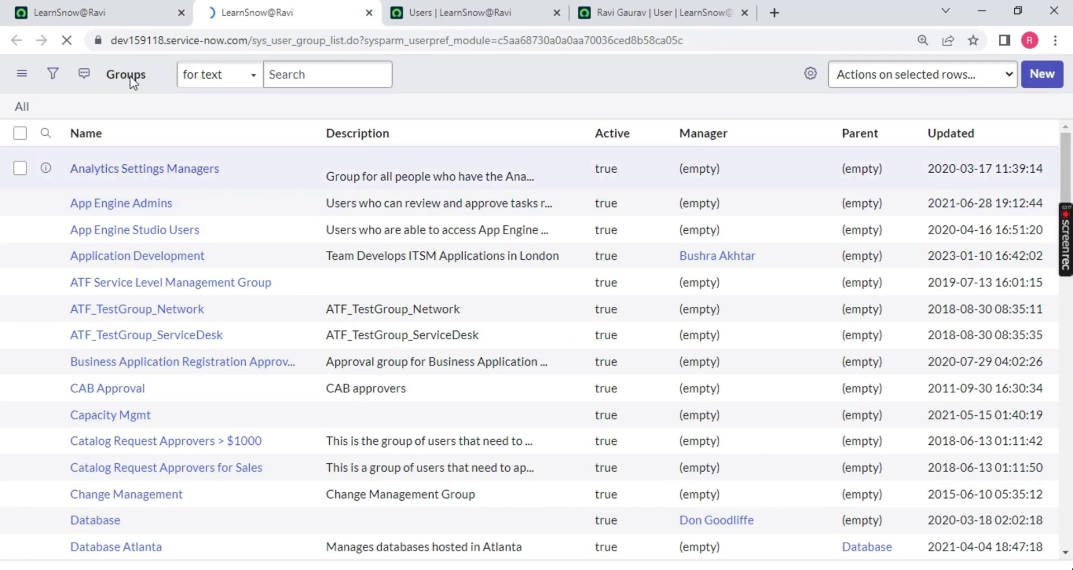
Step: Start a new group named Admin Team with manager System Administrator and description "This group contains admin team members"
{"action": "left_click", "coordinate": [1039, 72]}
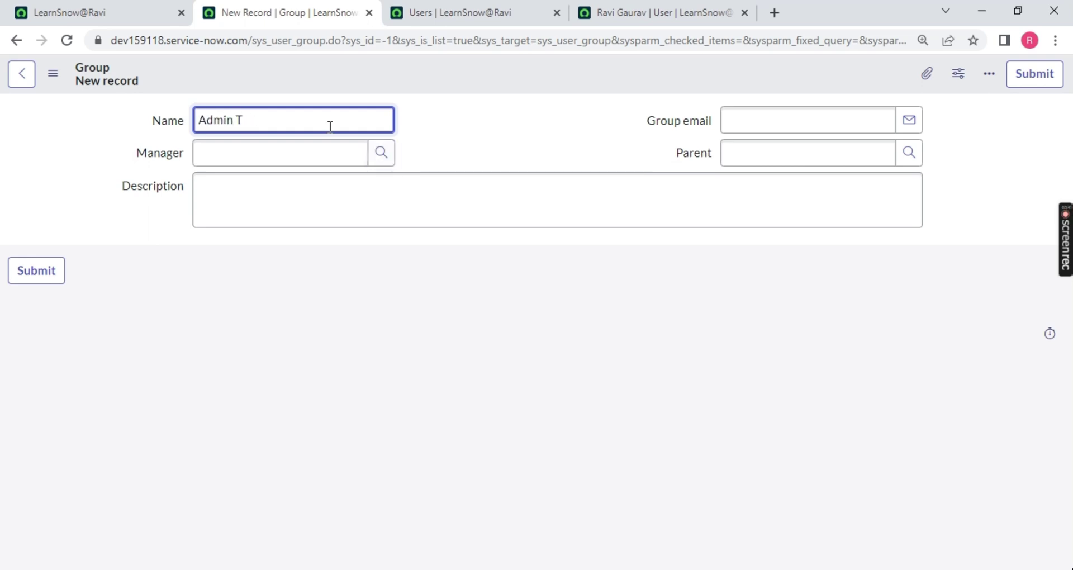
{"action": "left_click", "coordinate": [228, 163]}
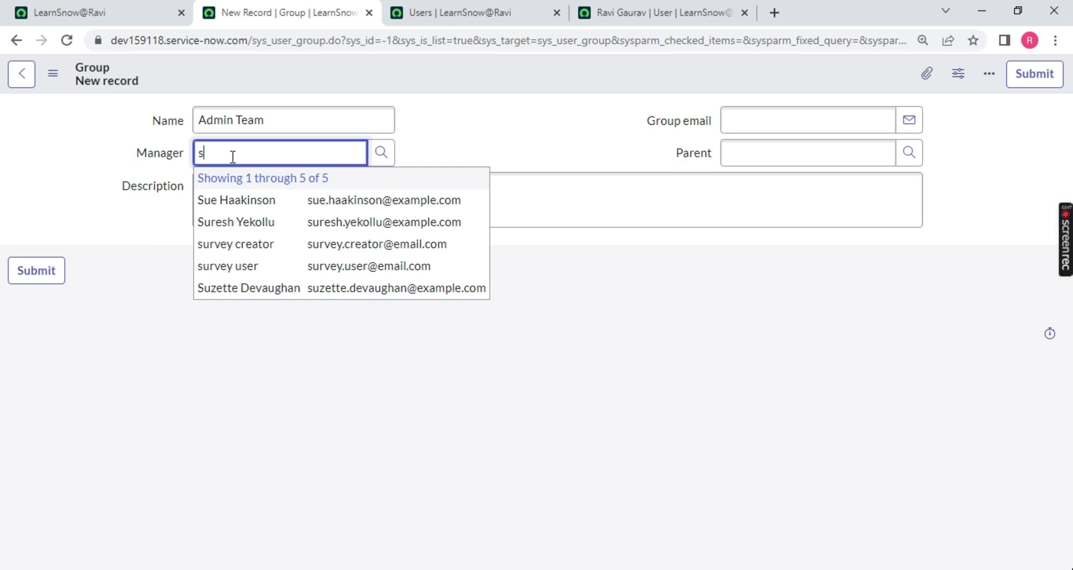
{"action": "left_click", "coordinate": [233, 201]}
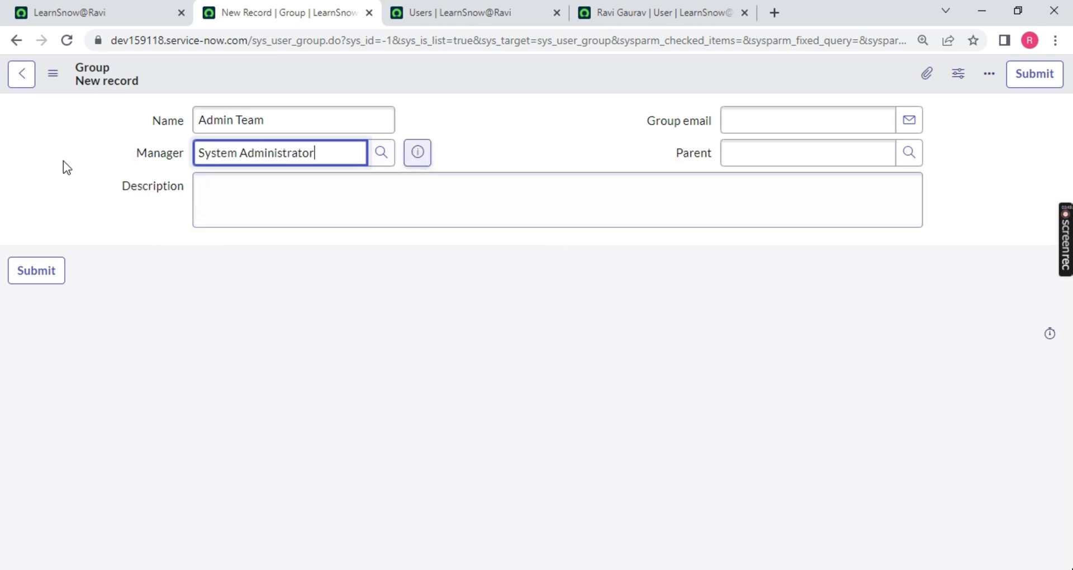
{"action": "left_click", "coordinate": [180, 199]}
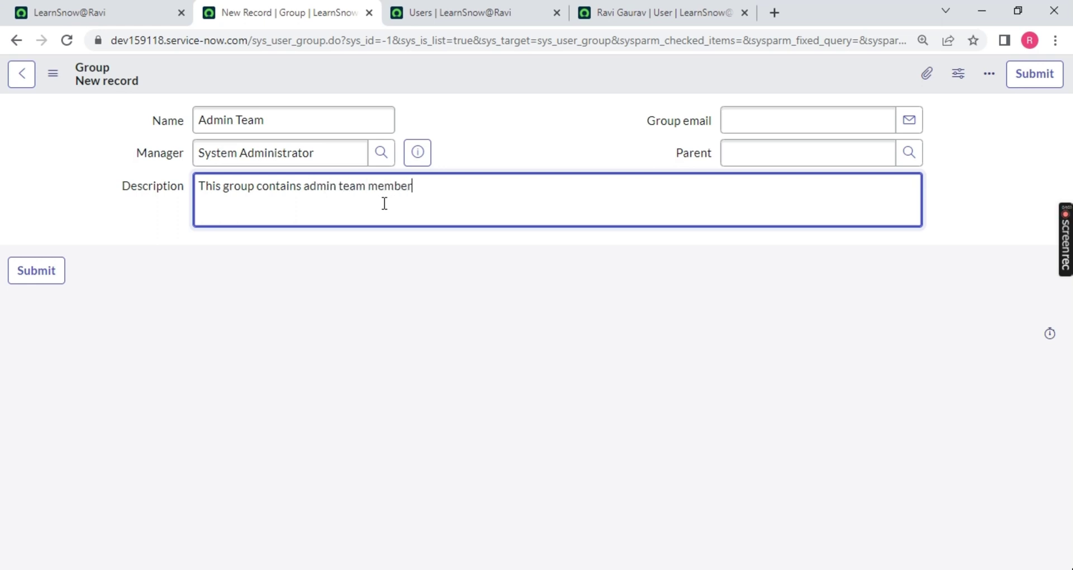
Step: Fill in the group's email address and save the new group record while staying on its form
{"action": "left_click", "coordinate": [745, 128]}
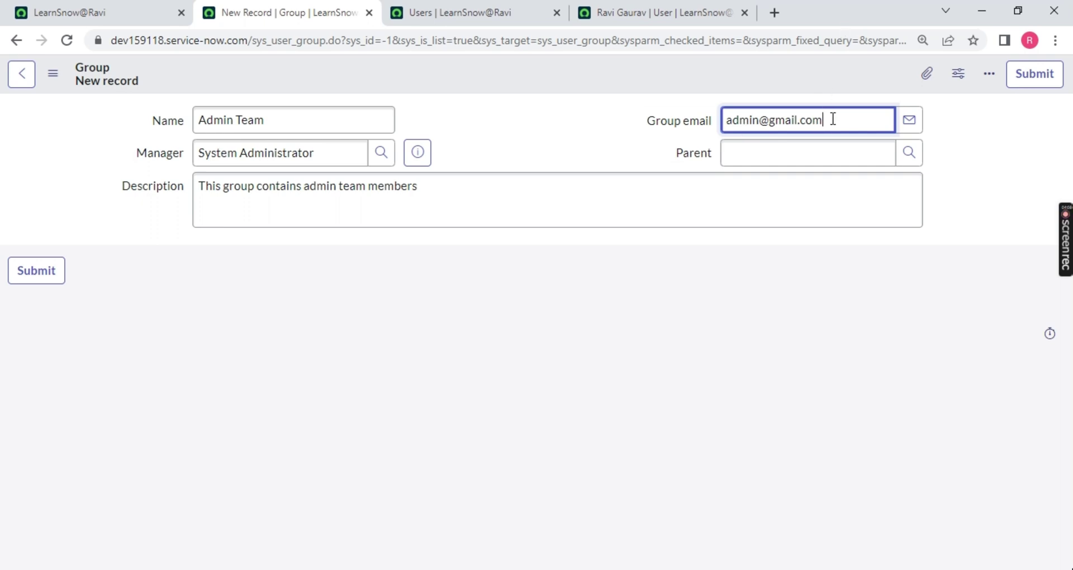
{"action": "left_click_drag", "start_coordinate": [833, 119], "coordinate": [718, 120]}
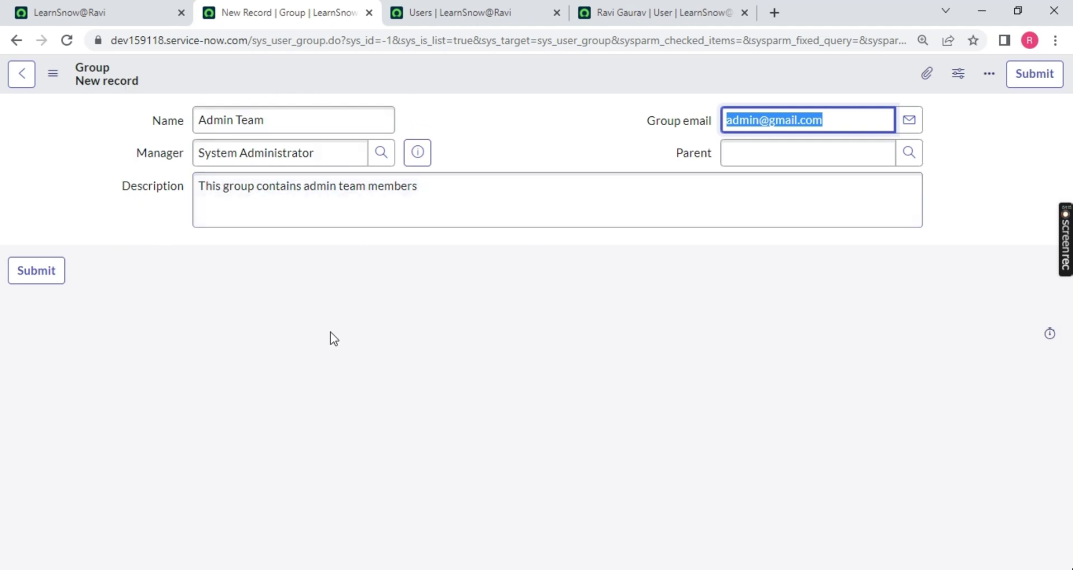
{"action": "right_click", "coordinate": [501, 70]}
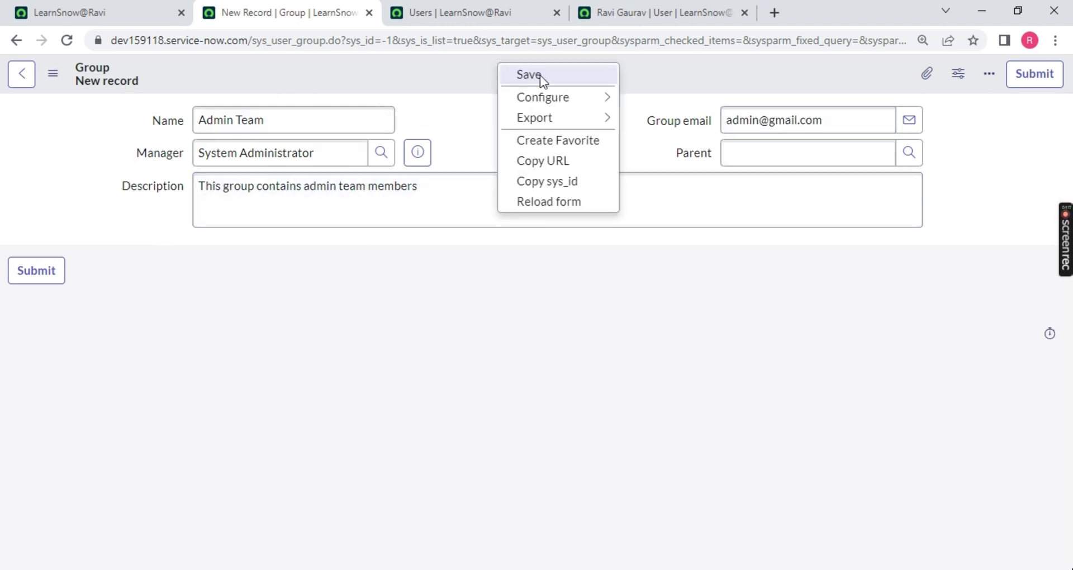
{"action": "left_click", "coordinate": [391, 73]}
{"action": "right_click", "coordinate": [368, 69]}
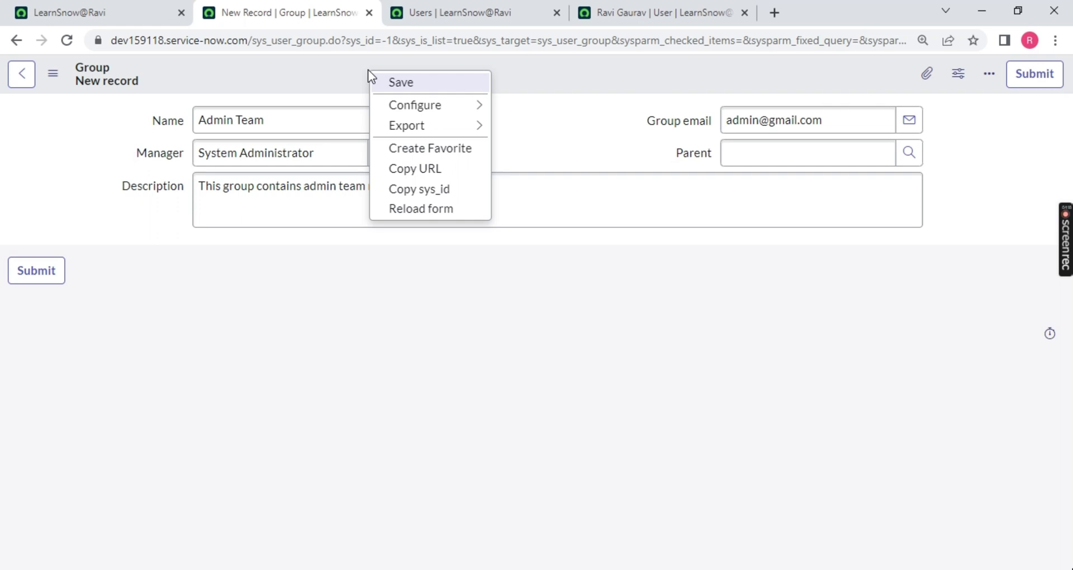
{"action": "left_click", "coordinate": [424, 82]}
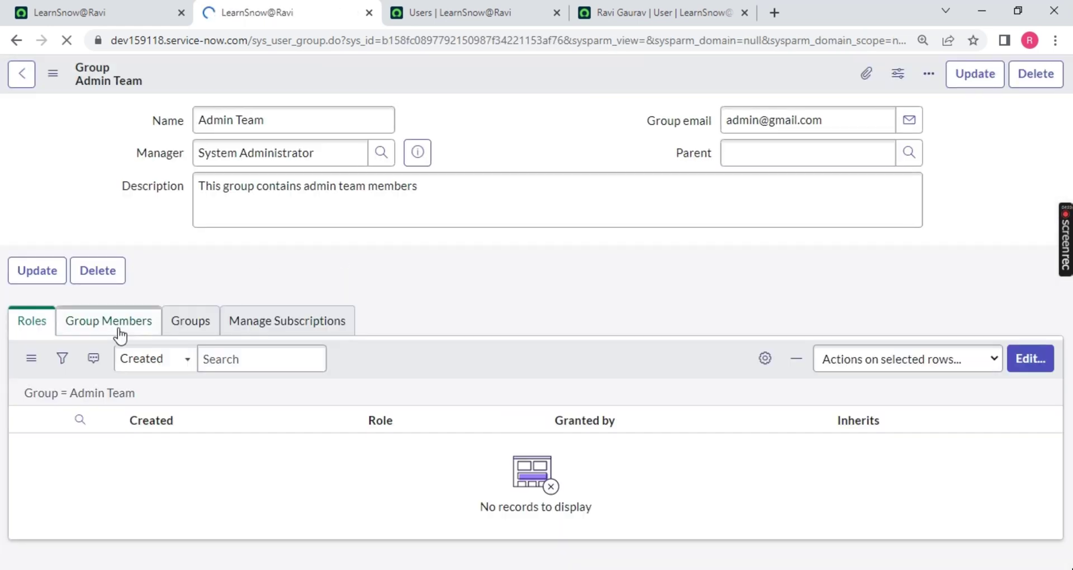
Step: Look through the Admin Team group's related lists, ending on Group Members
{"action": "left_click", "coordinate": [106, 329]}
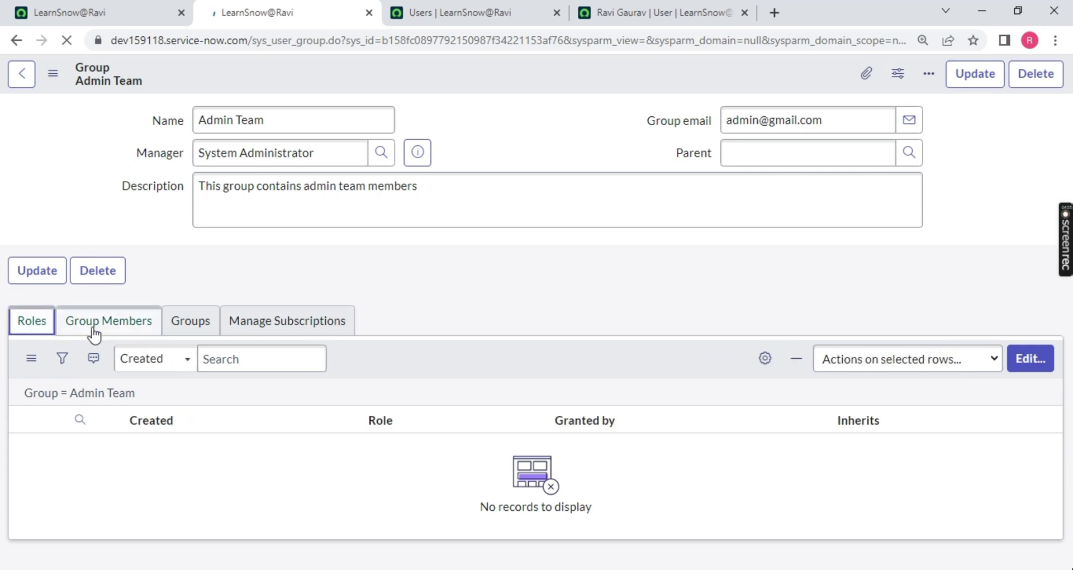
{"action": "left_click", "coordinate": [177, 331]}
{"action": "left_click", "coordinate": [254, 329]}
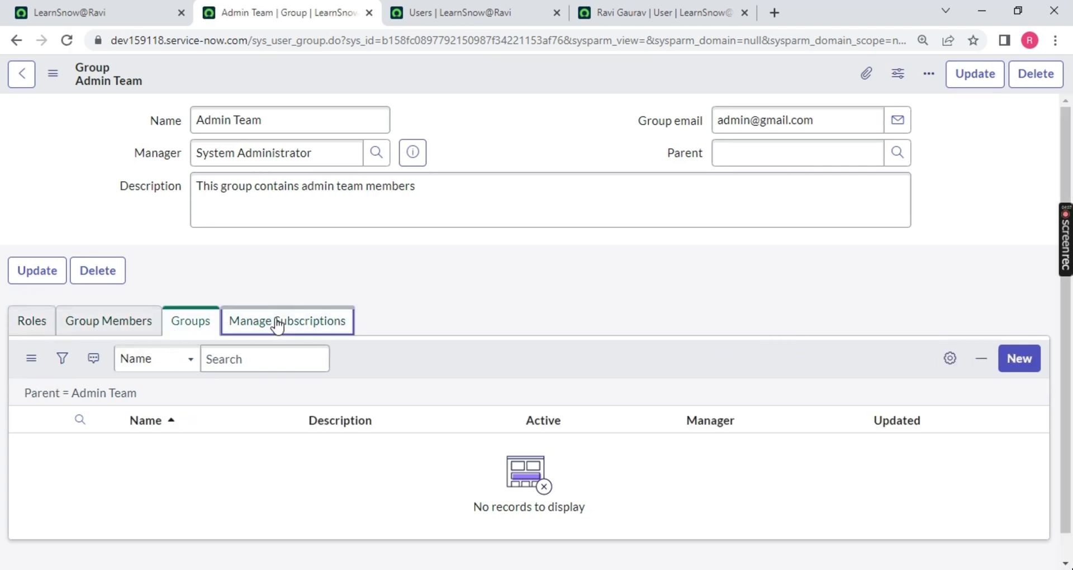
{"action": "left_click", "coordinate": [137, 321]}
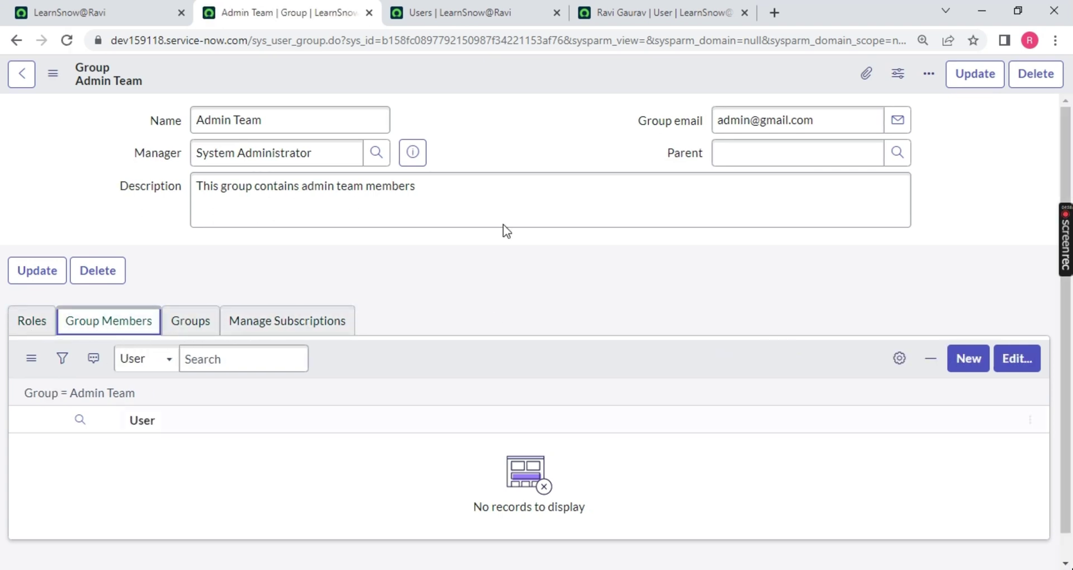
Step: Highlight "Add member to the group" in the Notepad++ notes and return to the group record in the browser
{"action": "left_click", "coordinate": [511, 567]}
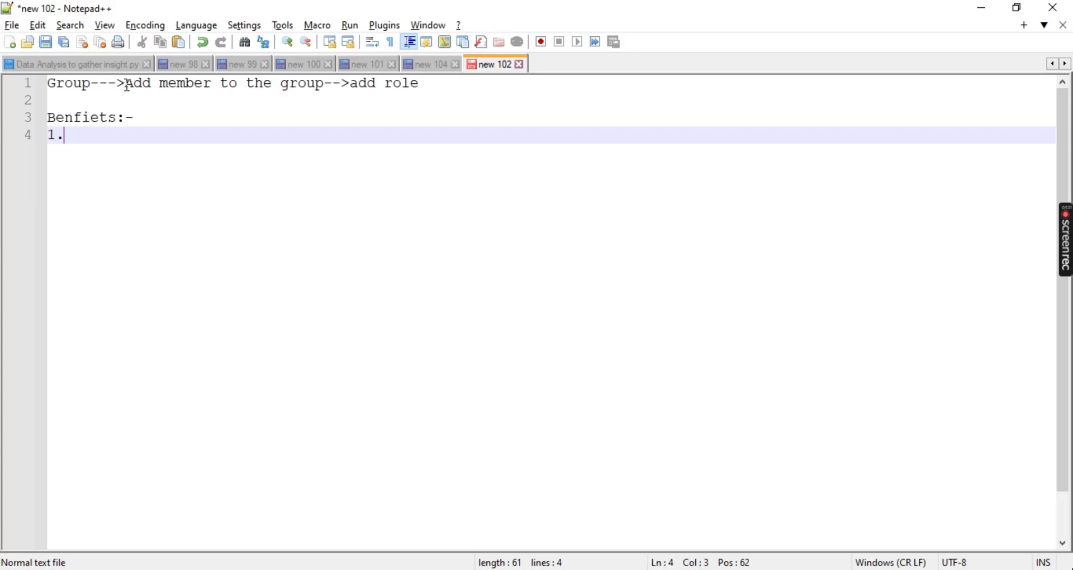
{"action": "left_click_drag", "start_coordinate": [126, 85], "coordinate": [326, 85]}
{"action": "key", "text": "alt+Tab"}
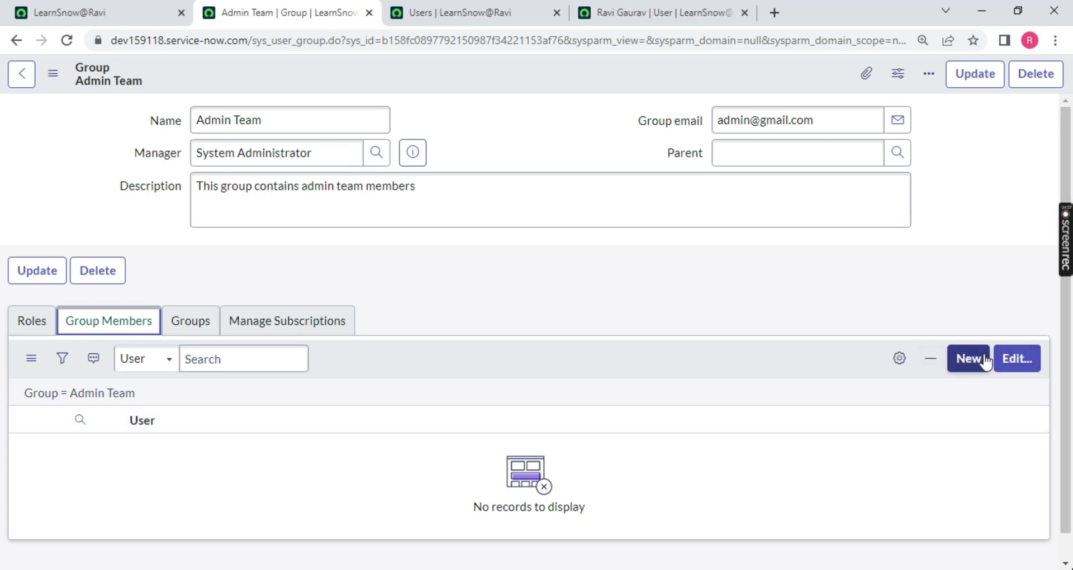
Step: Edit Admin Team's group members and add the first user in the Users list, searching the collection by that user's first name
{"action": "left_click", "coordinate": [1016, 364]}
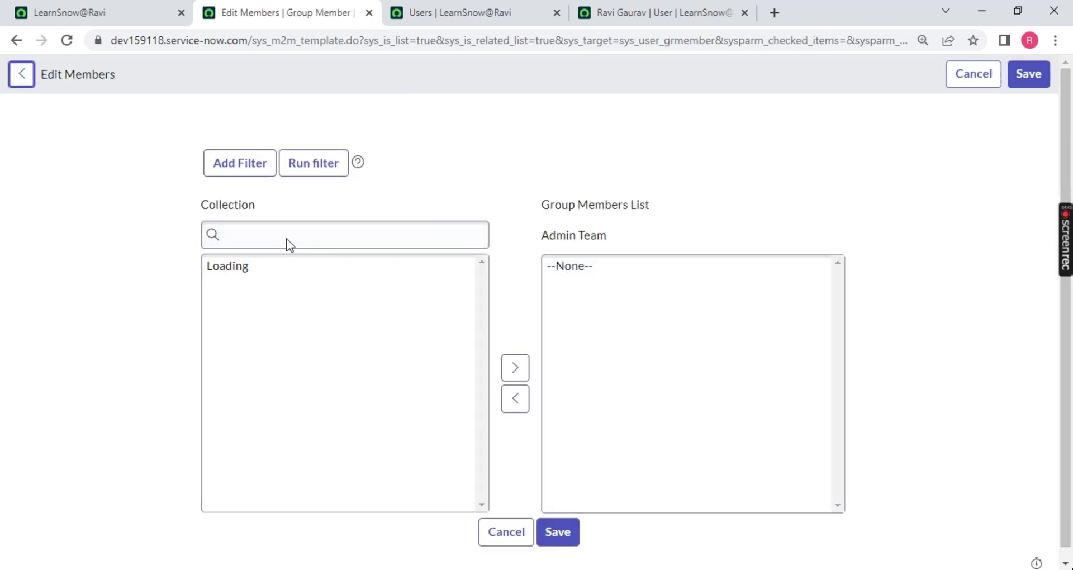
{"action": "left_click", "coordinate": [425, 13]}
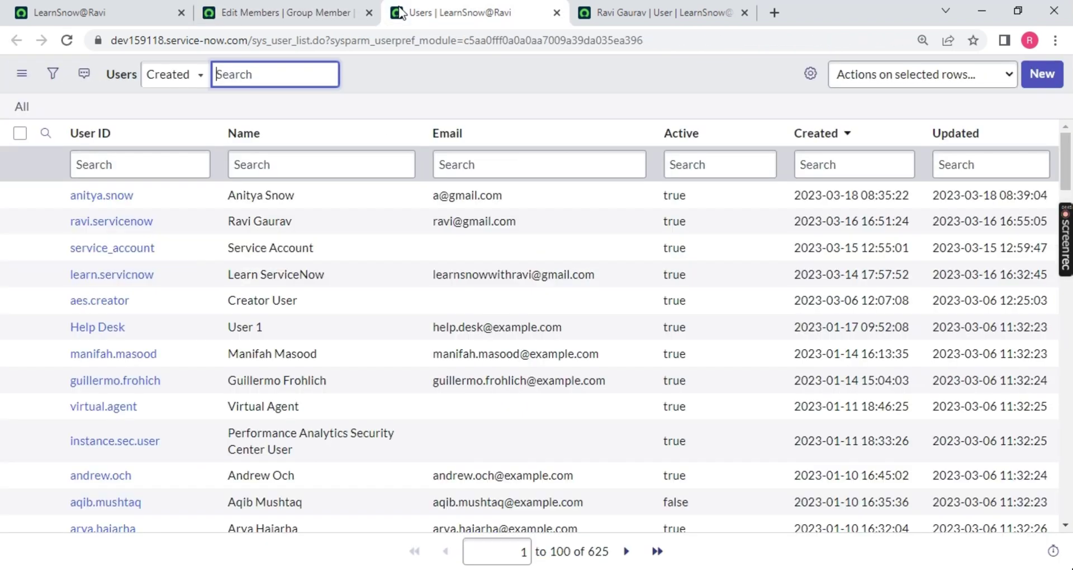
{"action": "left_click_drag", "start_coordinate": [137, 196], "coordinate": [40, 204]}
{"action": "key", "text": "ctrl+c"}
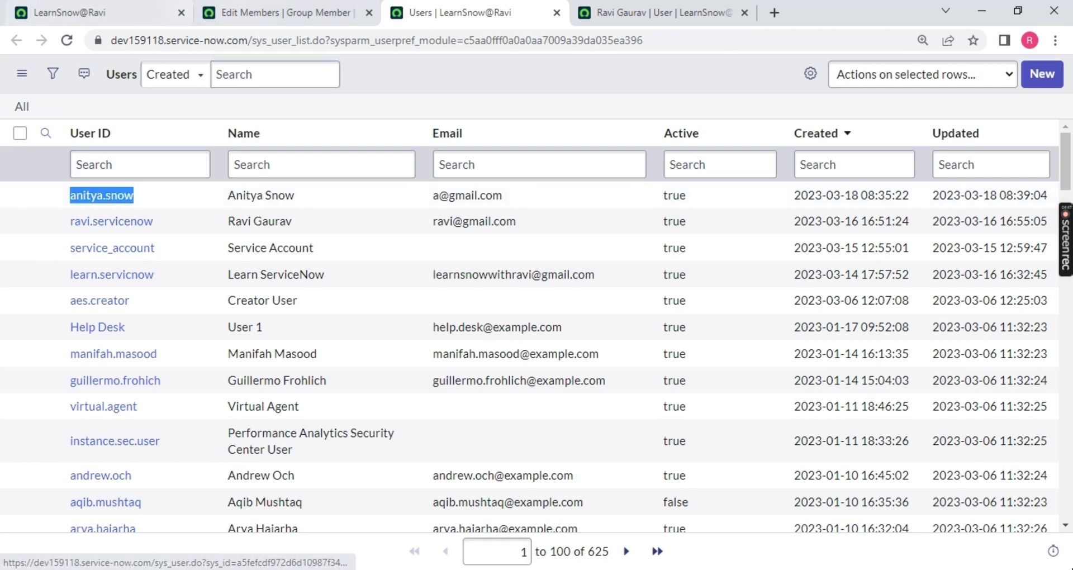
{"action": "key", "text": "ctrl+shift+Tab"}
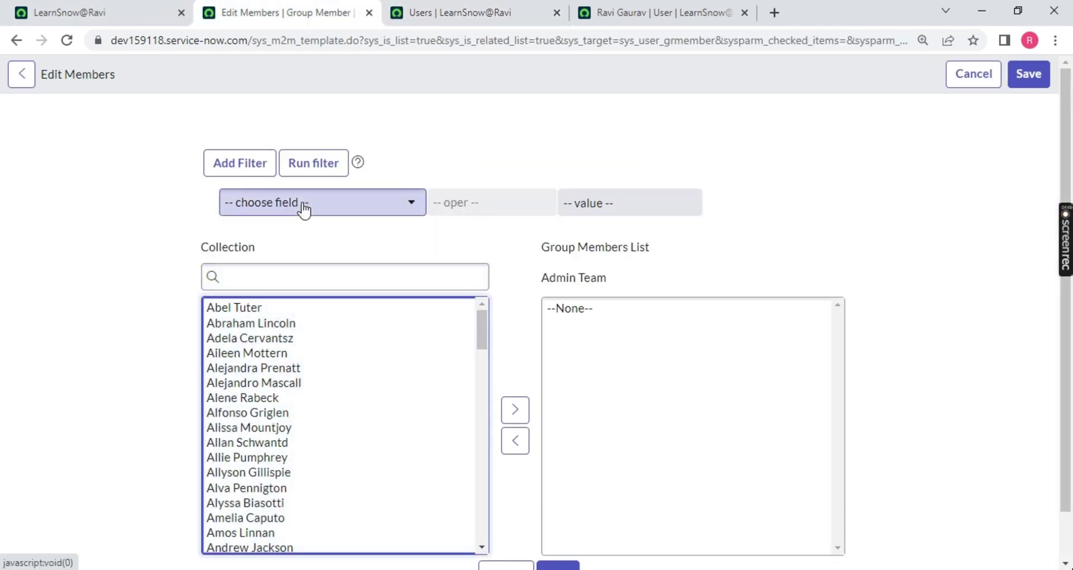
{"action": "left_click", "coordinate": [257, 279]}
{"action": "key", "text": "ctrl+v"}
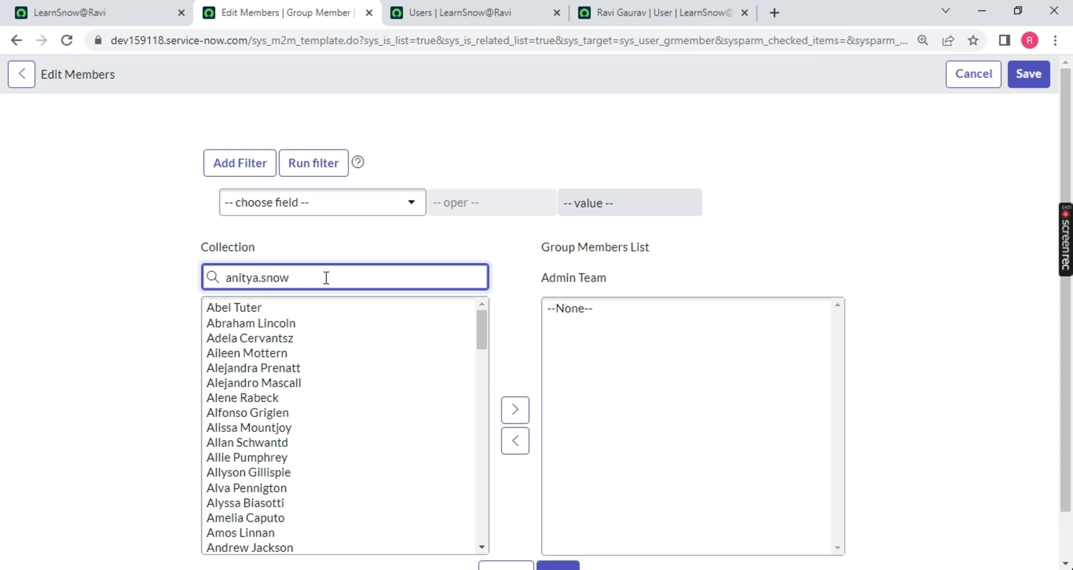
{"action": "left_click_drag", "start_coordinate": [327, 277], "coordinate": [261, 283]}
{"action": "key", "text": "BackSpace"}
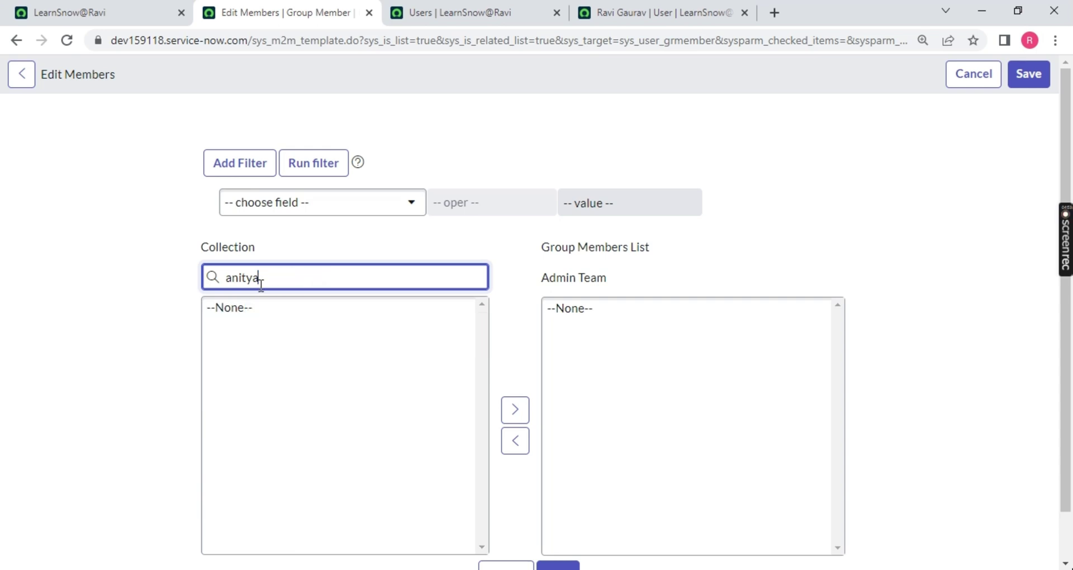
{"action": "left_click", "coordinate": [250, 309]}
{"action": "double_click", "coordinate": [250, 309]}
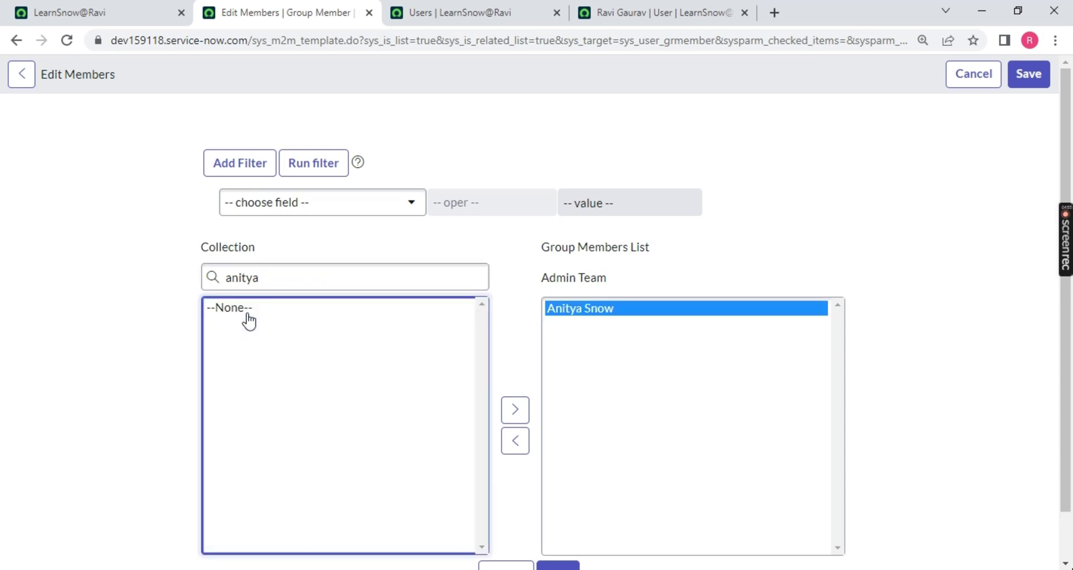
Step: Copy the name of the second user in the Users list and add that user to the Admin Team member list
{"action": "left_click", "coordinate": [650, 13]}
{"action": "left_click", "coordinate": [458, 12]}
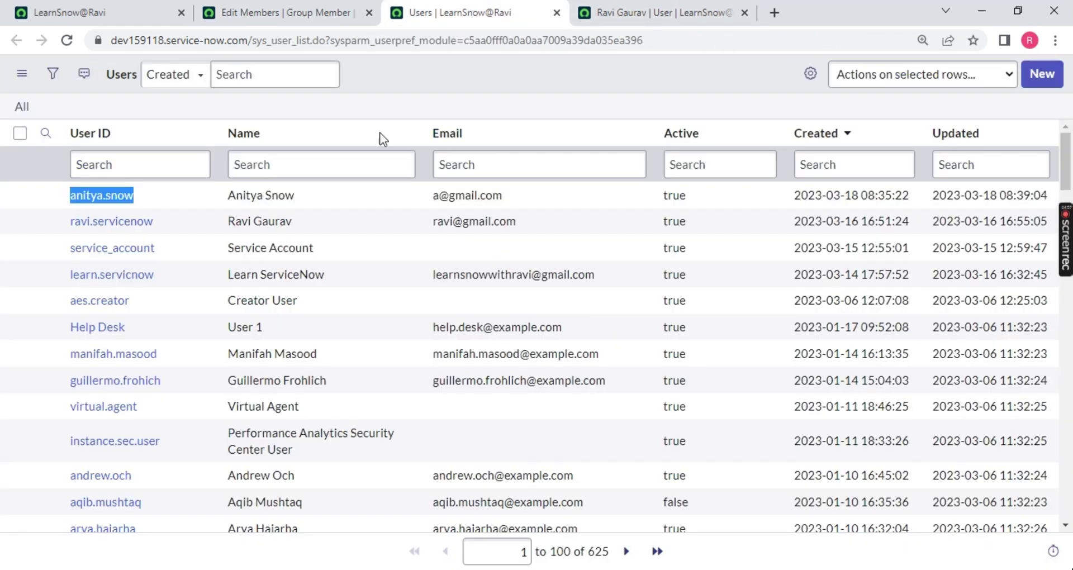
{"action": "left_click_drag", "start_coordinate": [303, 220], "coordinate": [226, 217]}
{"action": "key", "text": "ctrl+c"}
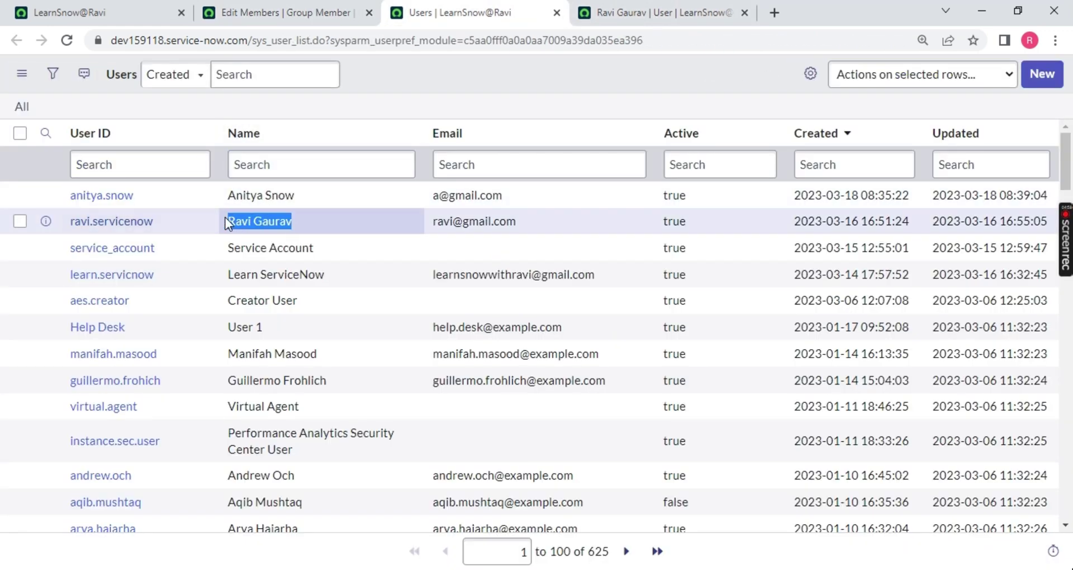
{"action": "key", "text": "ctrl+shift+Tab"}
{"action": "double_click", "coordinate": [346, 277]}
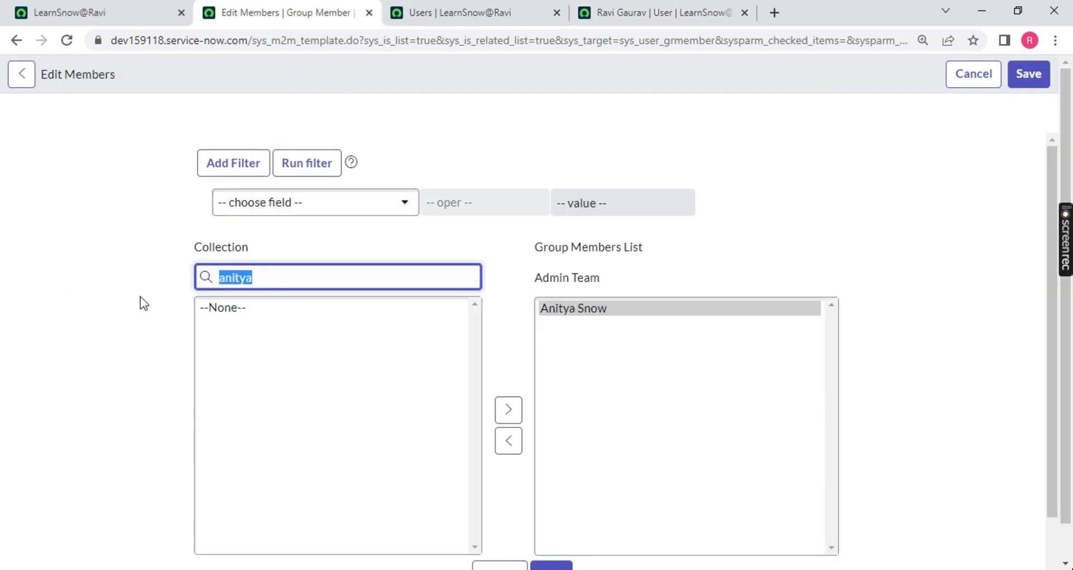
{"action": "key", "text": "ctrl+v"}
{"action": "double_click", "coordinate": [242, 312]}
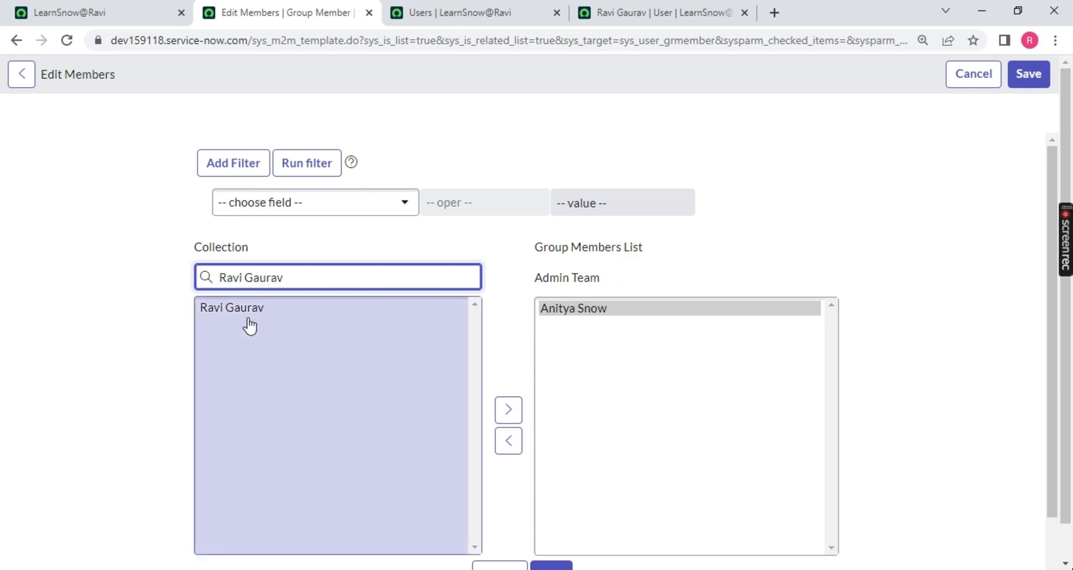
Step: Add the Service Account user from the Users list to the Admin Team member list and save the group members
{"action": "left_click", "coordinate": [621, 8]}
{"action": "key", "text": "ctrl+shift+Tab"}
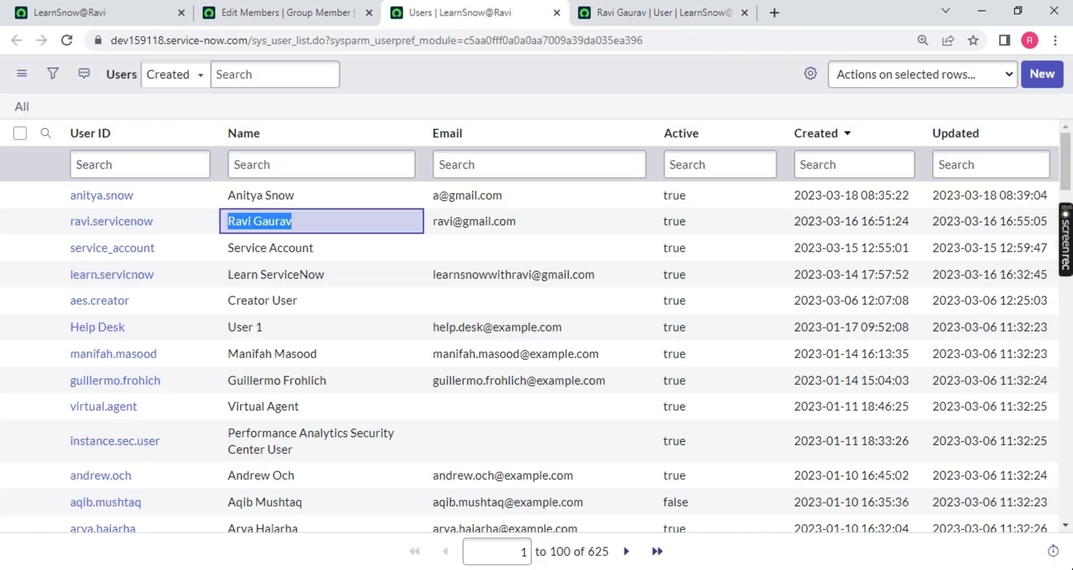
{"action": "left_click_drag", "start_coordinate": [345, 250], "coordinate": [203, 253]}
{"action": "key", "text": "ctrl+c"}
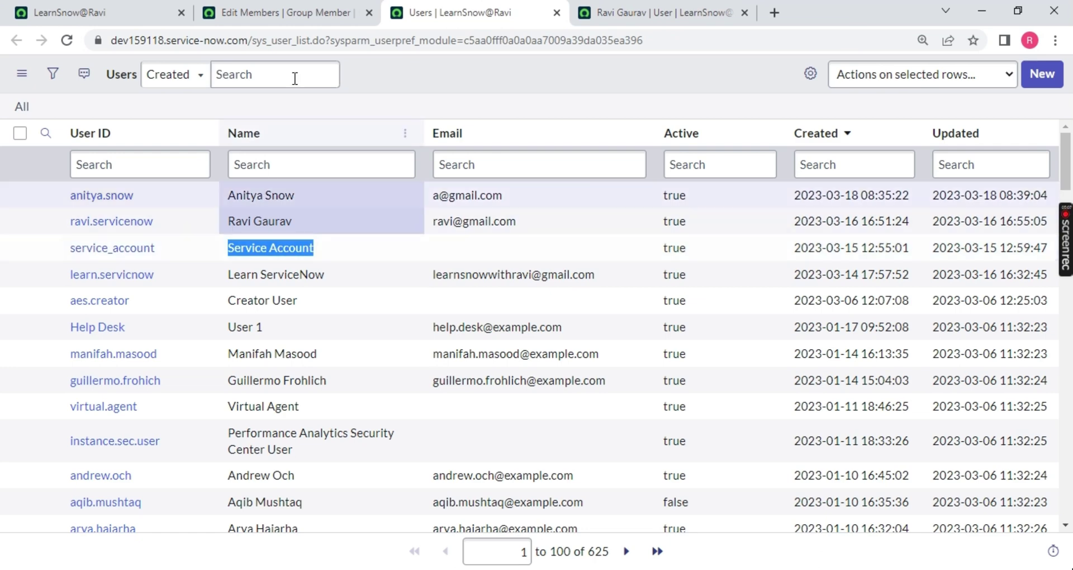
{"action": "key", "text": "ctrl+shift+Tab"}
{"action": "left_click_drag", "start_coordinate": [285, 278], "coordinate": [206, 282]}
{"action": "key", "text": "ctrl+v"}
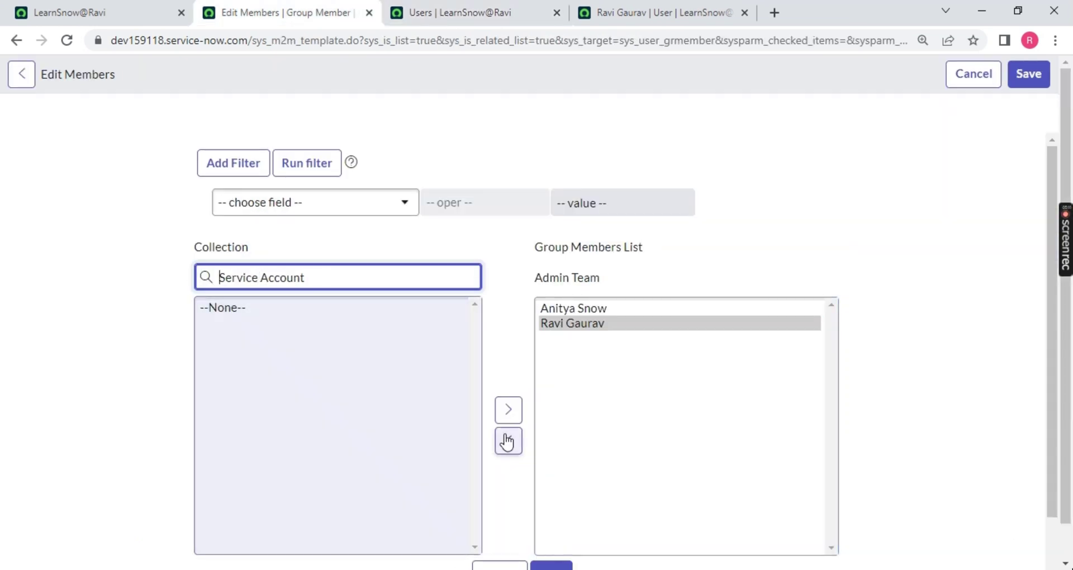
{"action": "left_click", "coordinate": [261, 312]}
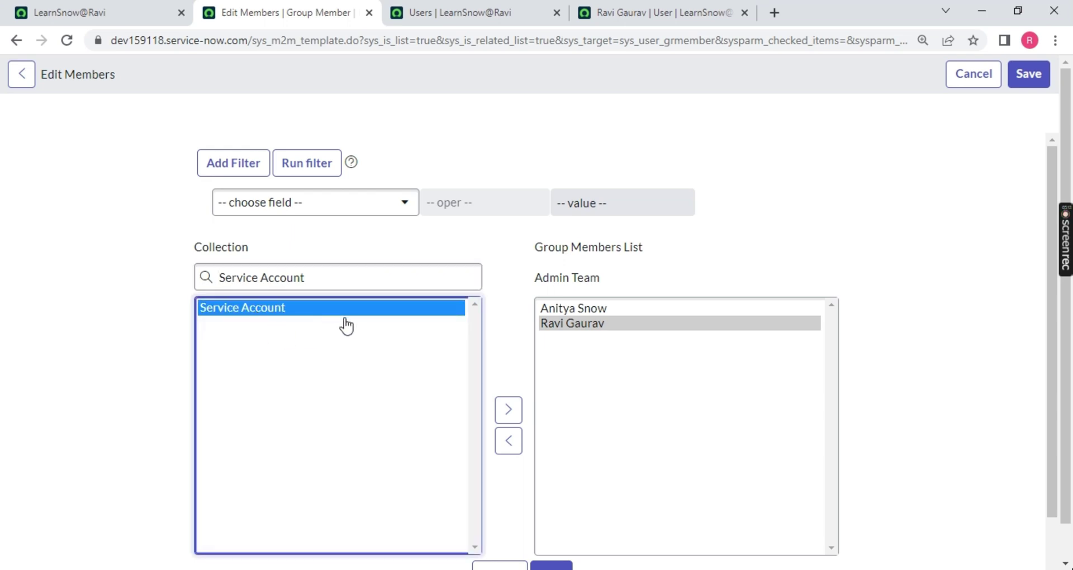
{"action": "left_click", "coordinate": [508, 409]}
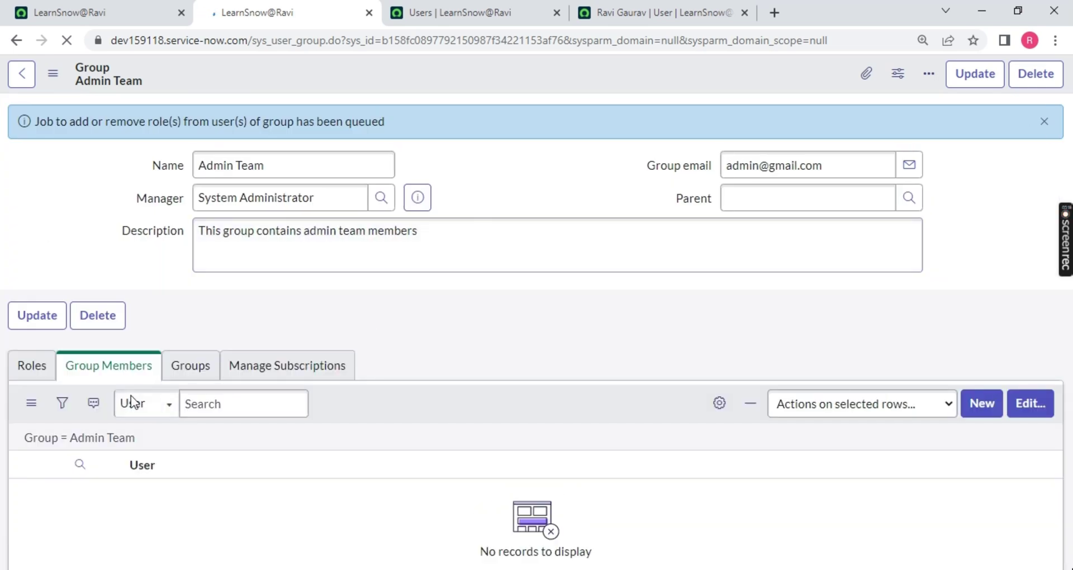
{"action": "left_click", "coordinate": [21, 74]}
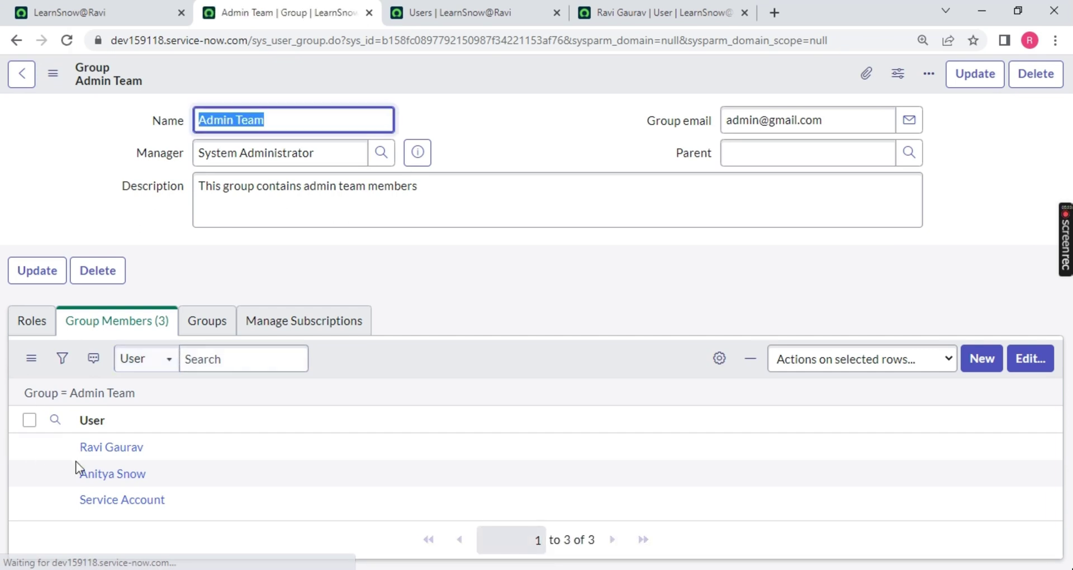
Step: Review the users in Admin Team's Group Members list, highlighting each one in turn
{"action": "triple_click", "coordinate": [152, 445]}
{"action": "triple_click", "coordinate": [37, 469]}
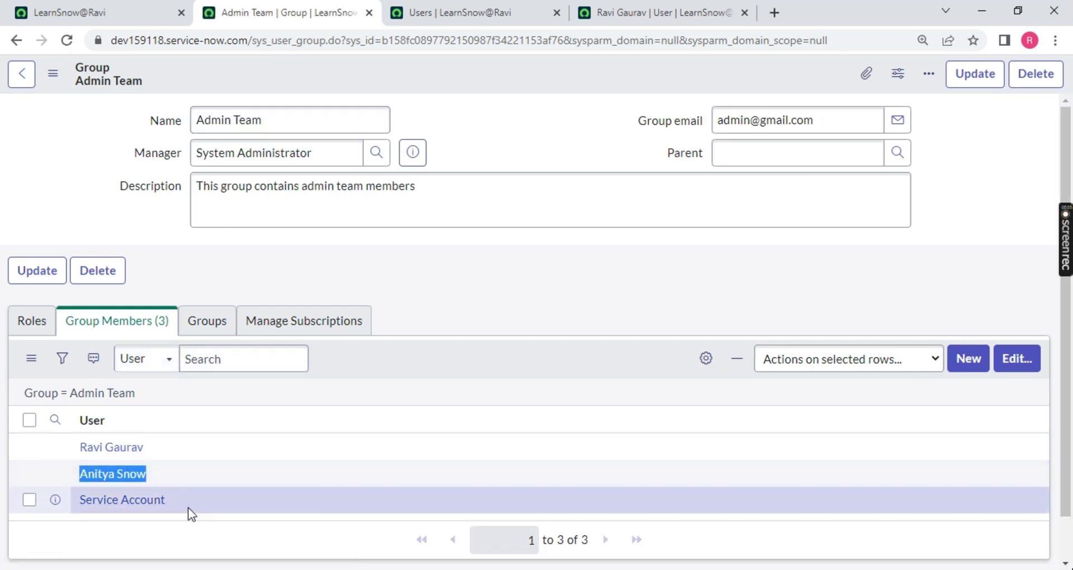
{"action": "triple_click", "coordinate": [72, 498]}
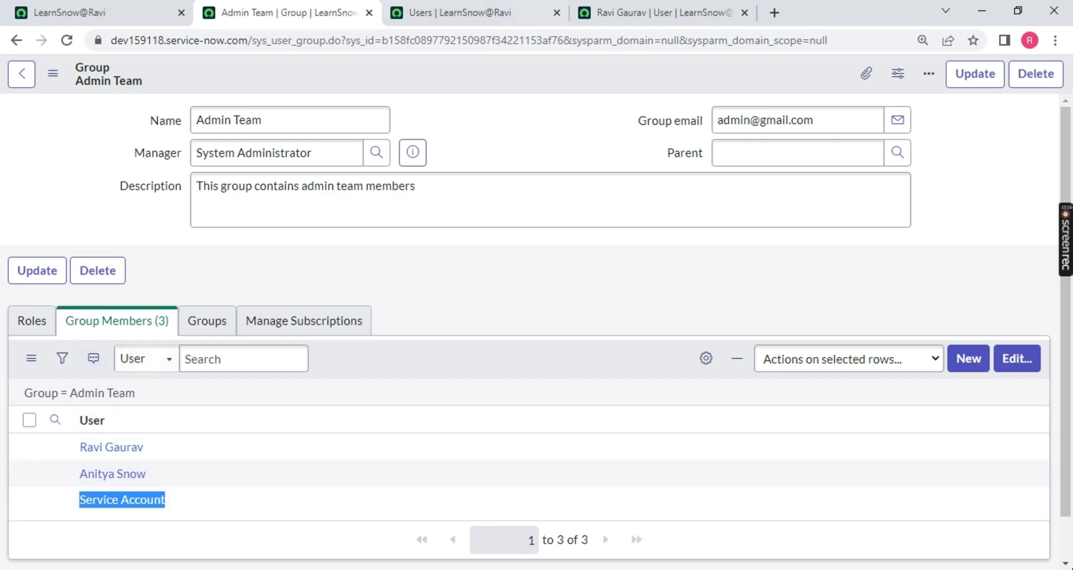
Step: Open the three new members' user records from the Users list in separate tabs and close the older user record tab
{"action": "left_click", "coordinate": [486, 12]}
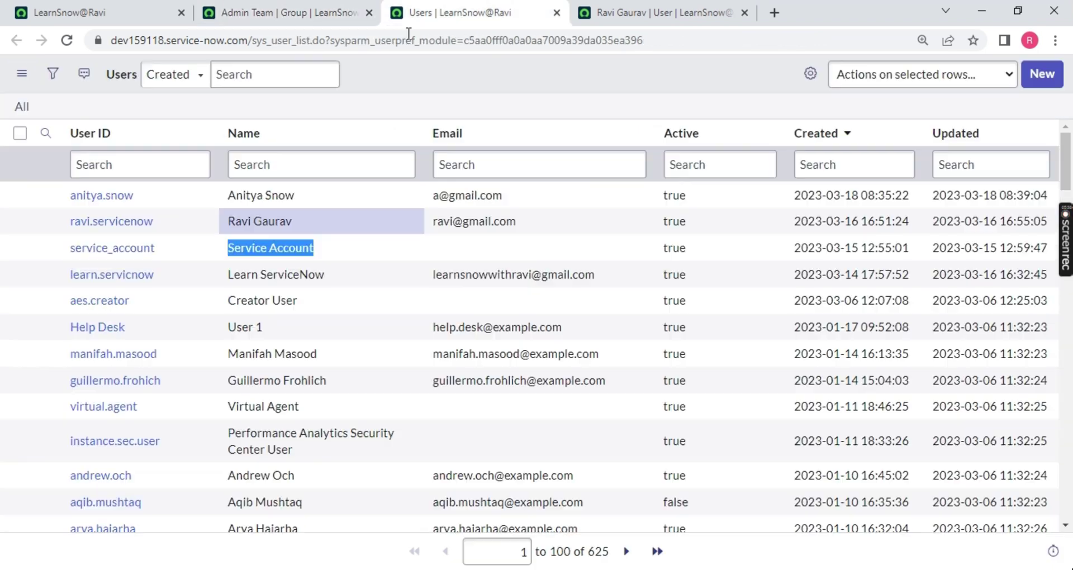
{"action": "middle_click", "coordinate": [95, 224]}
{"action": "middle_click", "coordinate": [101, 196]}
{"action": "middle_click", "coordinate": [109, 249]}
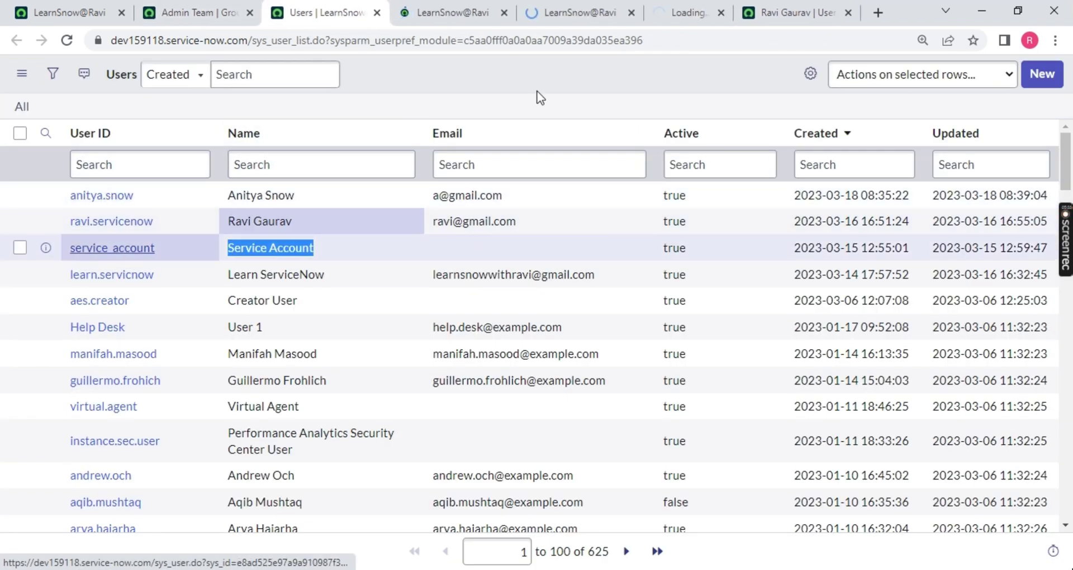
{"action": "left_click", "coordinate": [848, 12]}
Step: Check the Groups related list on the first two opened user records, highlighting Admin Team in each
{"action": "left_click", "coordinate": [492, 13]}
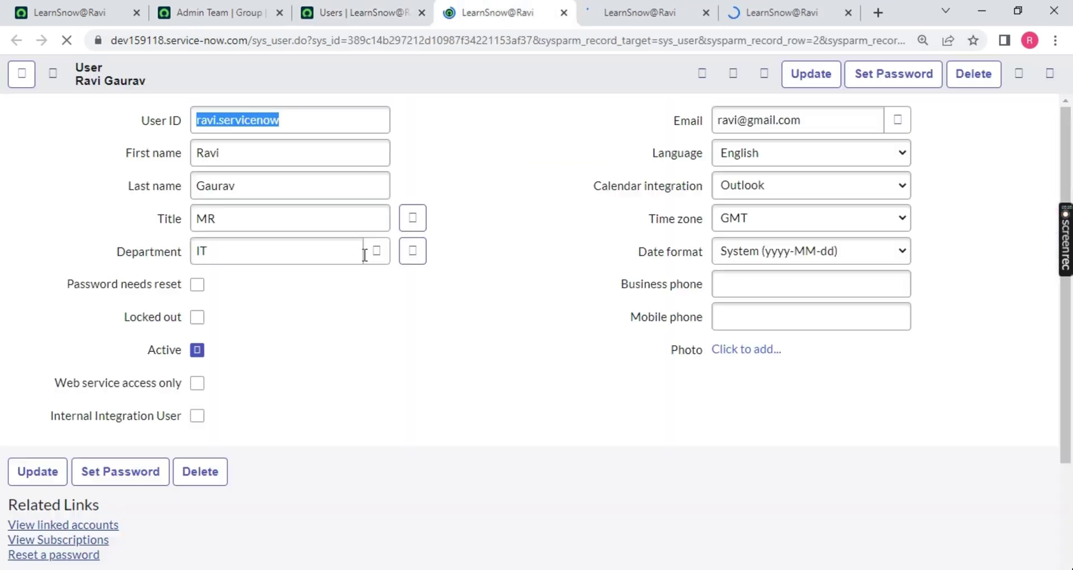
{"action": "scroll", "coordinate": [305, 349], "scroll_direction": "down", "scroll_amount": 5}
{"action": "left_click_drag", "start_coordinate": [147, 451], "coordinate": [60, 450]}
{"action": "left_click", "coordinate": [604, 12]}
{"action": "scroll", "coordinate": [291, 335], "scroll_direction": "down", "scroll_amount": 5}
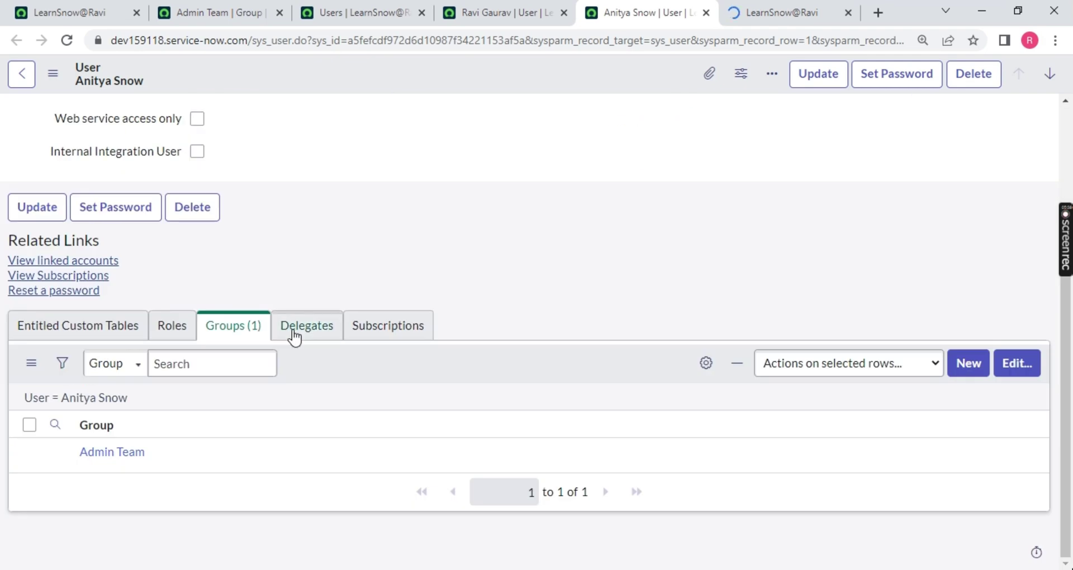
{"action": "left_click_drag", "start_coordinate": [184, 451], "coordinate": [78, 452]}
Step: Check the Groups related list on the Service Account user record, highlighting Admin Team and Servicenow_Admins
{"action": "key", "text": "ctrl+Tab"}
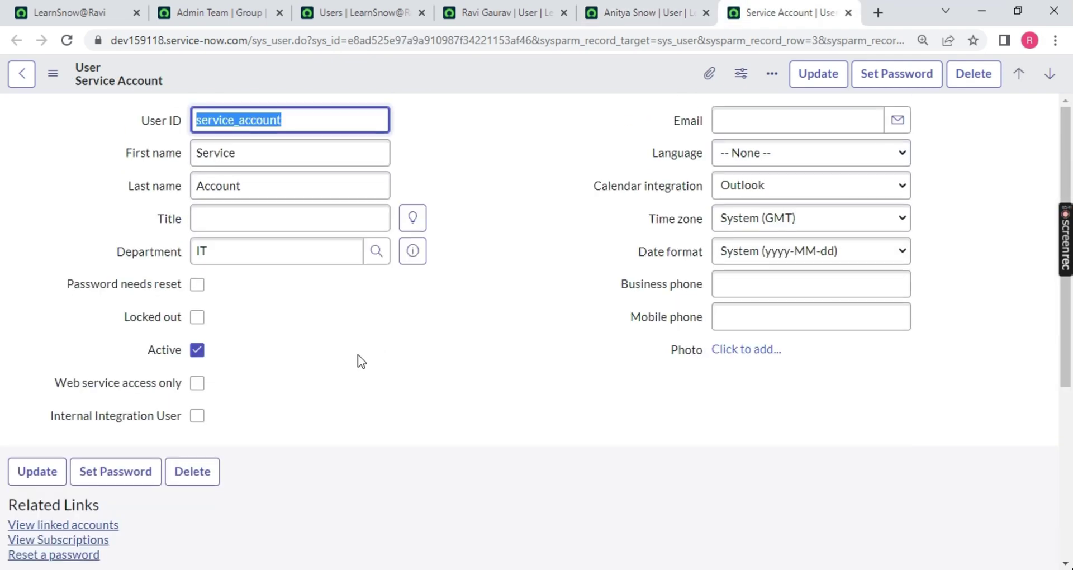
{"action": "scroll", "coordinate": [347, 357], "scroll_direction": "down", "scroll_amount": 5}
{"action": "left_click_drag", "start_coordinate": [153, 425], "coordinate": [76, 456]}
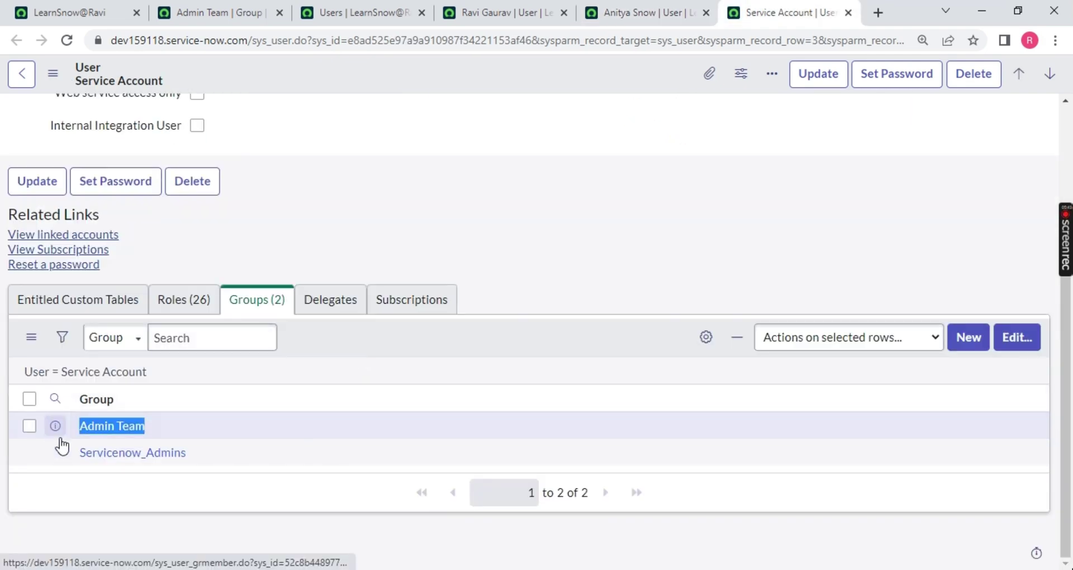
{"action": "left_click_drag", "start_coordinate": [222, 453], "coordinate": [48, 451]}
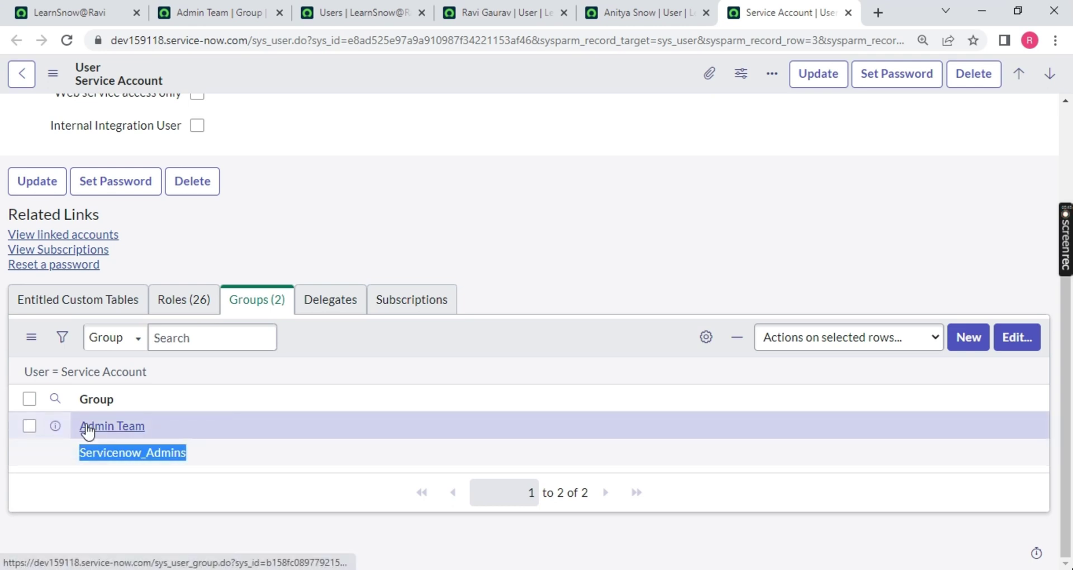
{"action": "left_click_drag", "start_coordinate": [153, 425], "coordinate": [67, 432]}
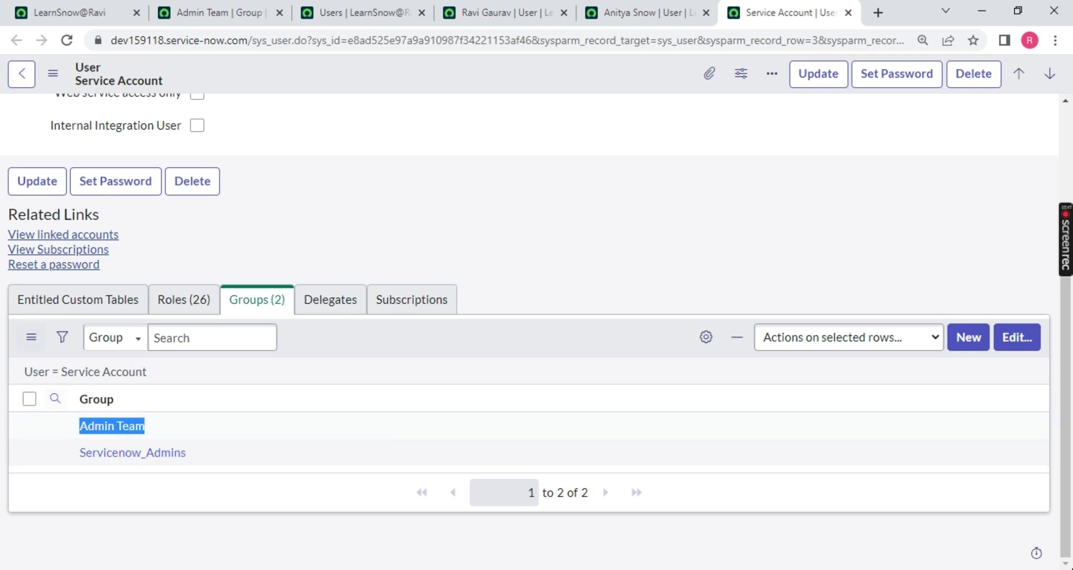
Step: Remove the incident_manager role from the second user in the Users list, save the change and dismiss the notifications
{"action": "left_click", "coordinate": [492, 13]}
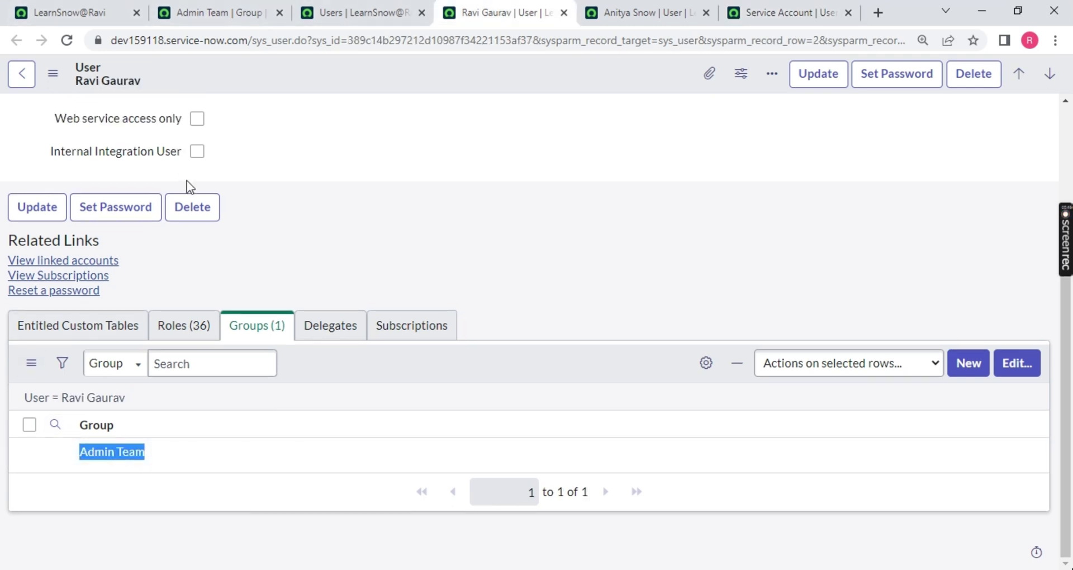
{"action": "left_click", "coordinate": [171, 330]}
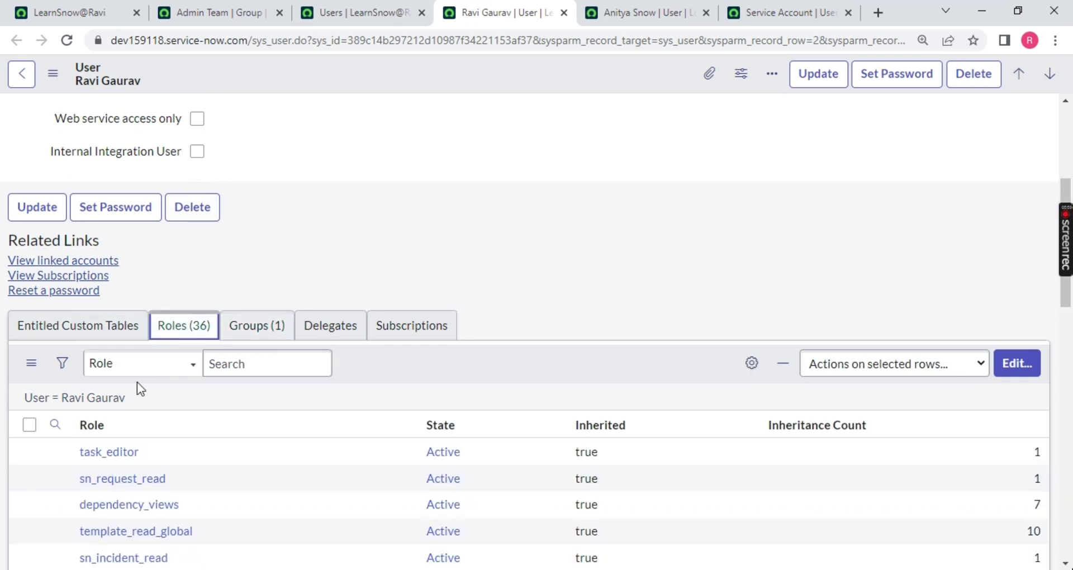
{"action": "left_click", "coordinate": [1018, 364]}
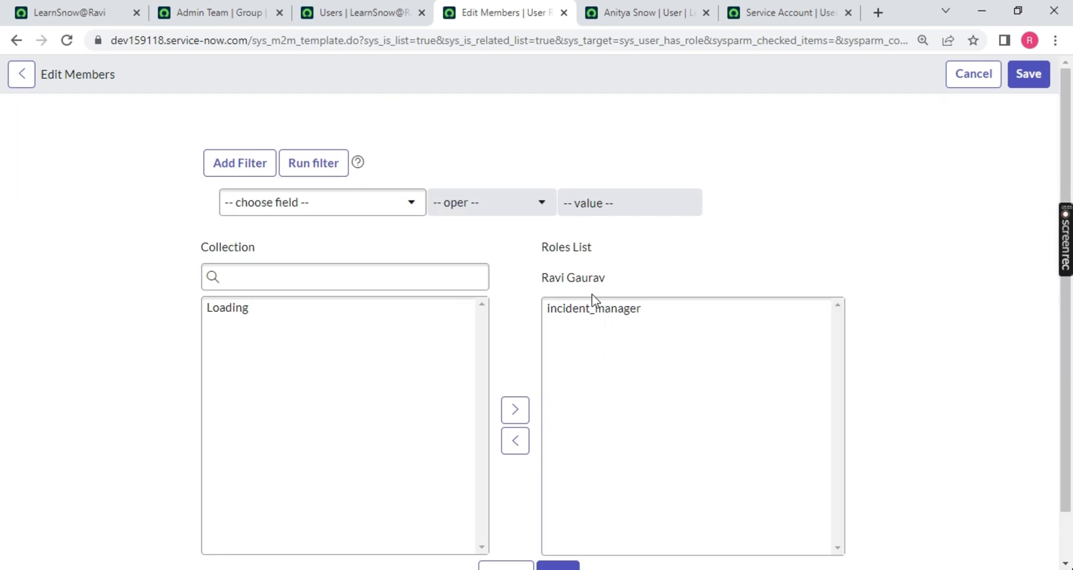
{"action": "left_click", "coordinate": [592, 308]}
{"action": "left_click", "coordinate": [515, 444]}
{"action": "scroll", "coordinate": [548, 519], "scroll_direction": "down", "scroll_amount": 1}
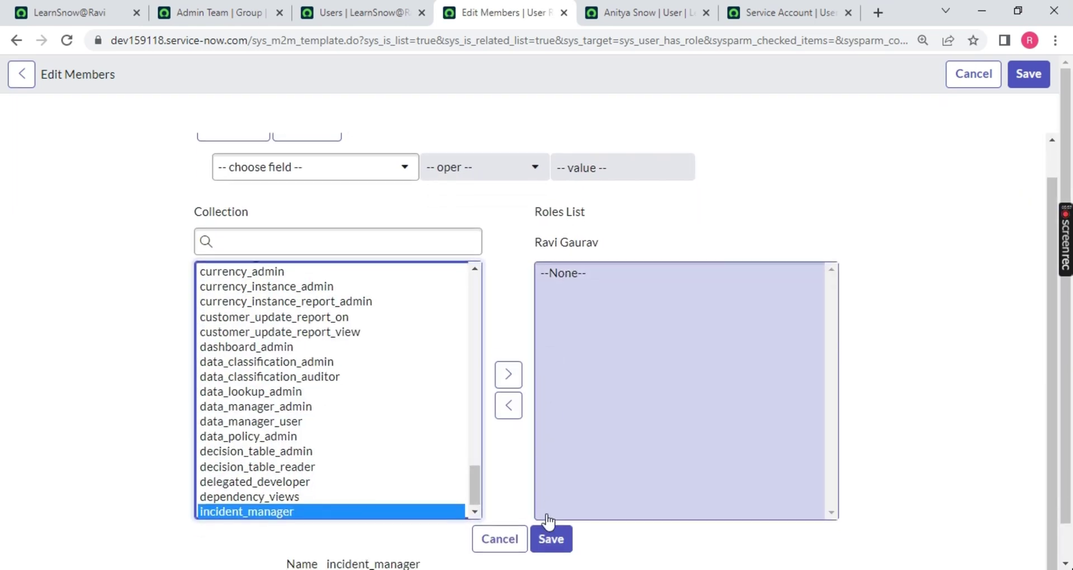
{"action": "left_click", "coordinate": [550, 540]}
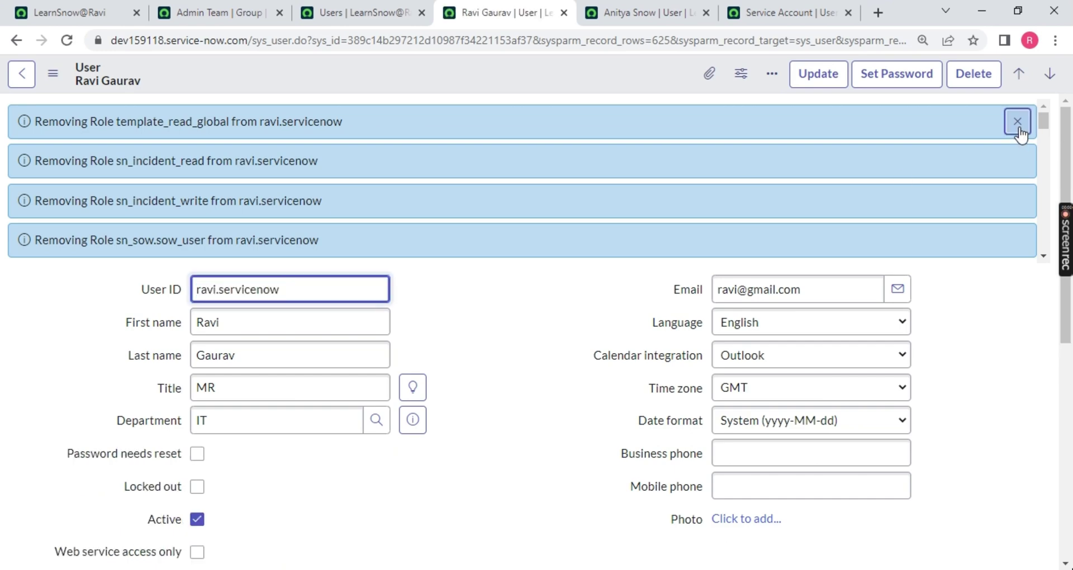
{"action": "left_click", "coordinate": [1017, 121]}
Step: Look over the edited user's related lists and return to the Admin Team group record by way of the Users list
{"action": "scroll", "coordinate": [408, 301], "scroll_direction": "down", "scroll_amount": 5}
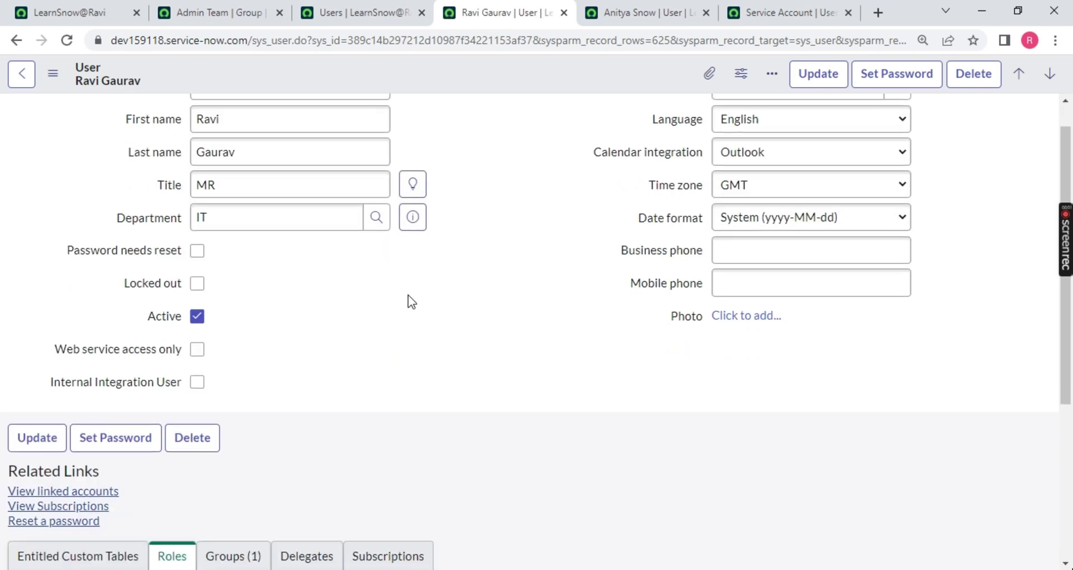
{"action": "left_click", "coordinate": [232, 320]}
{"action": "left_click", "coordinate": [364, 12]}
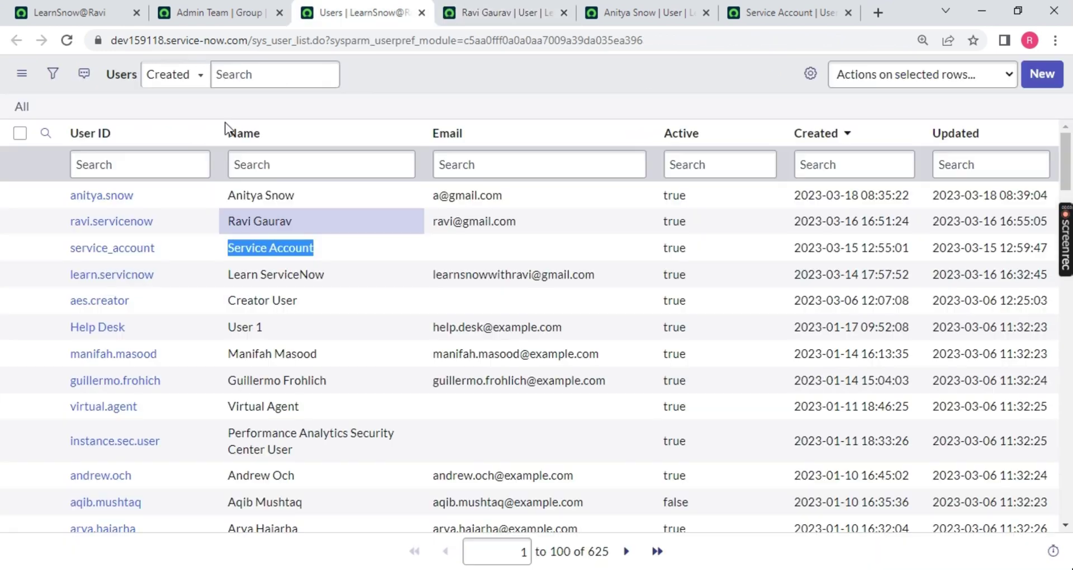
{"action": "left_click", "coordinate": [178, 12]}
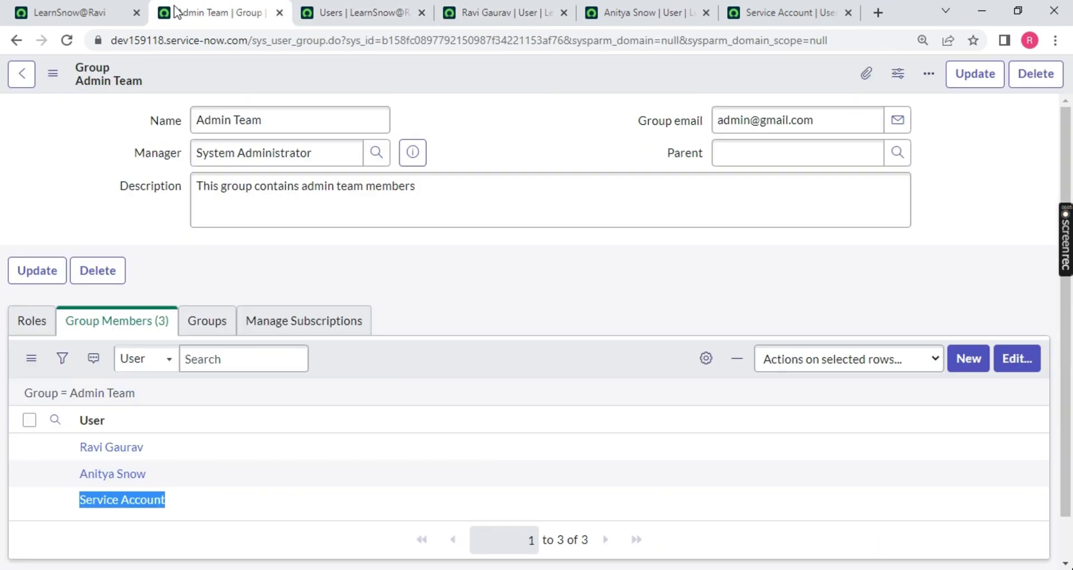
Step: Add the incident_manager role to the Admin Team group, save the change and refresh the group's Roles list
{"action": "left_click", "coordinate": [31, 329]}
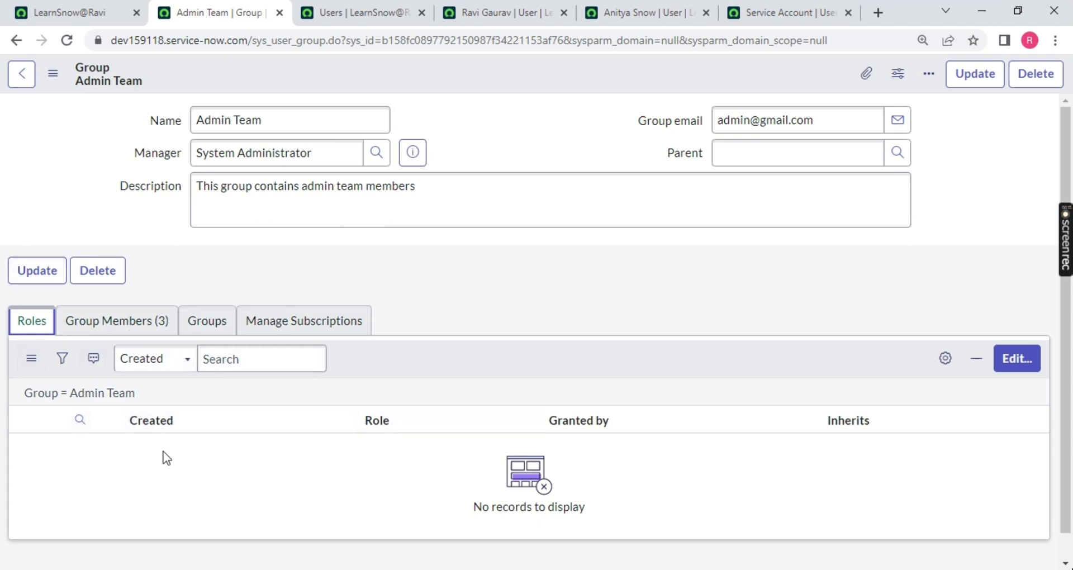
{"action": "left_click", "coordinate": [132, 324]}
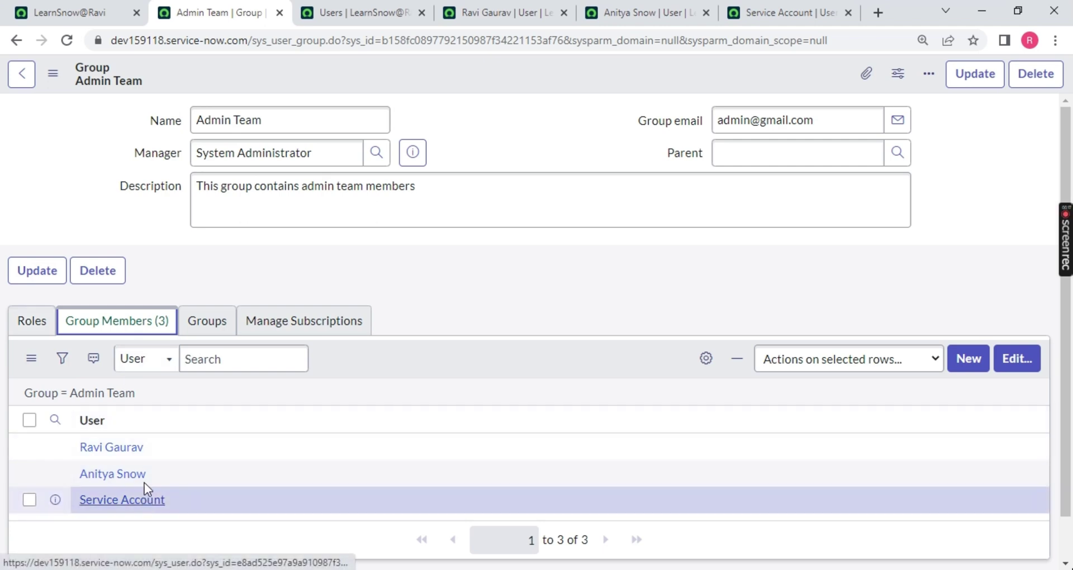
{"action": "left_click", "coordinate": [50, 322]}
{"action": "left_click", "coordinate": [1019, 364]}
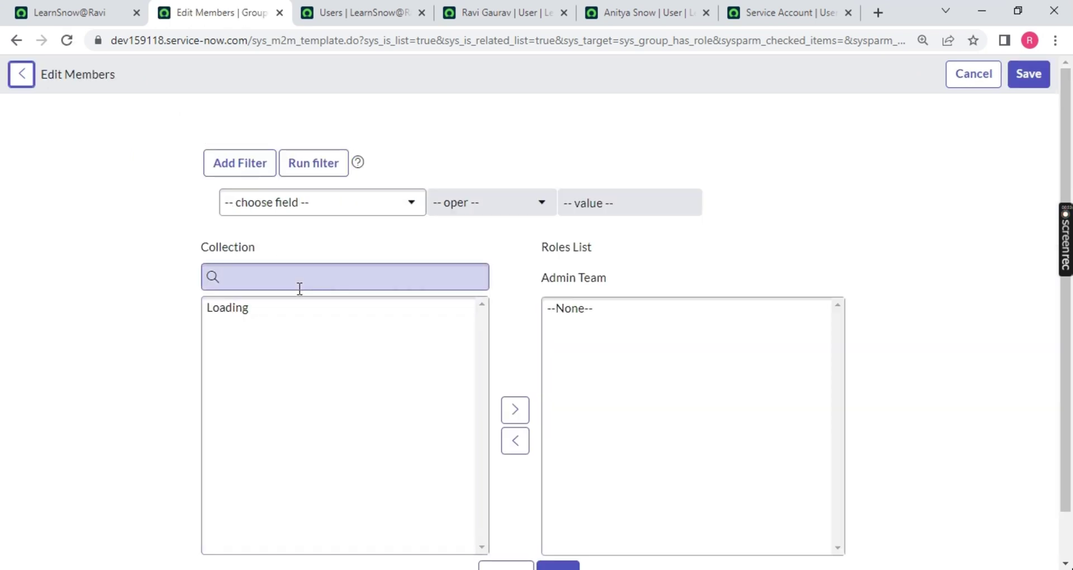
{"action": "left_click", "coordinate": [280, 278]}
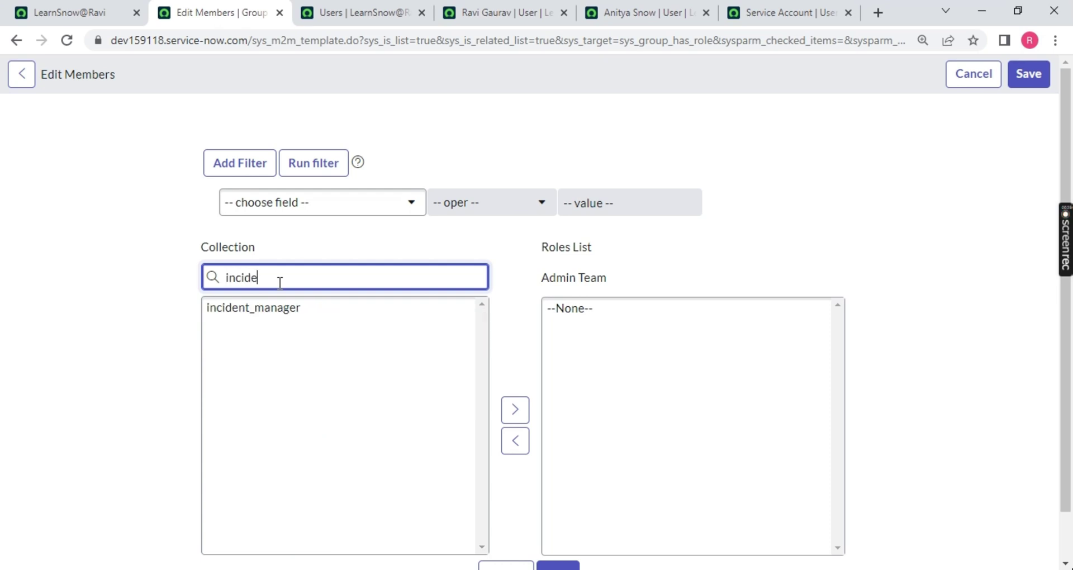
{"action": "double_click", "coordinate": [258, 309]}
{"action": "scroll", "coordinate": [610, 489], "scroll_direction": "down", "scroll_amount": 1}
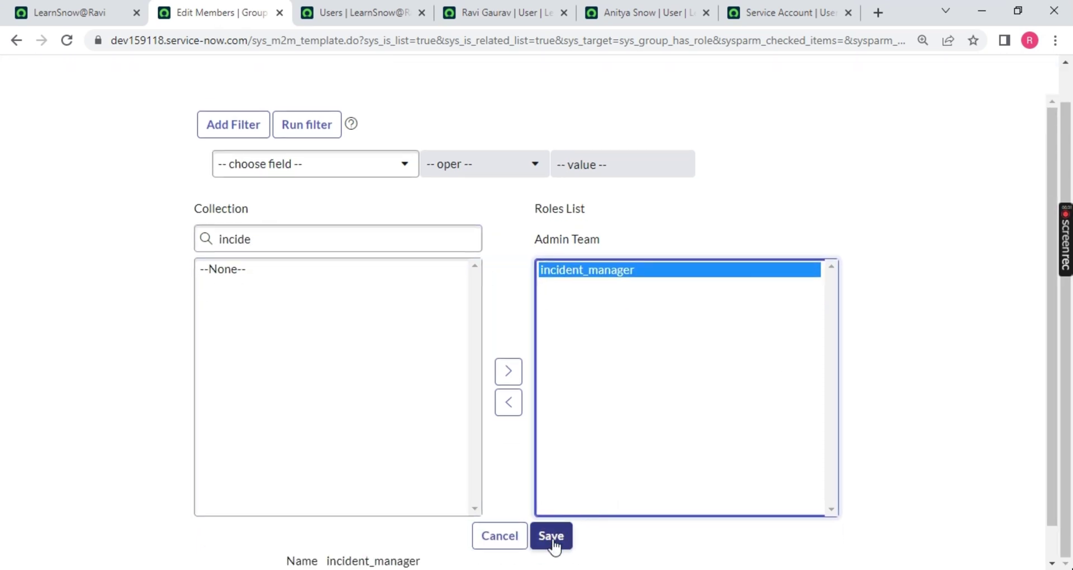
{"action": "left_click", "coordinate": [557, 523]}
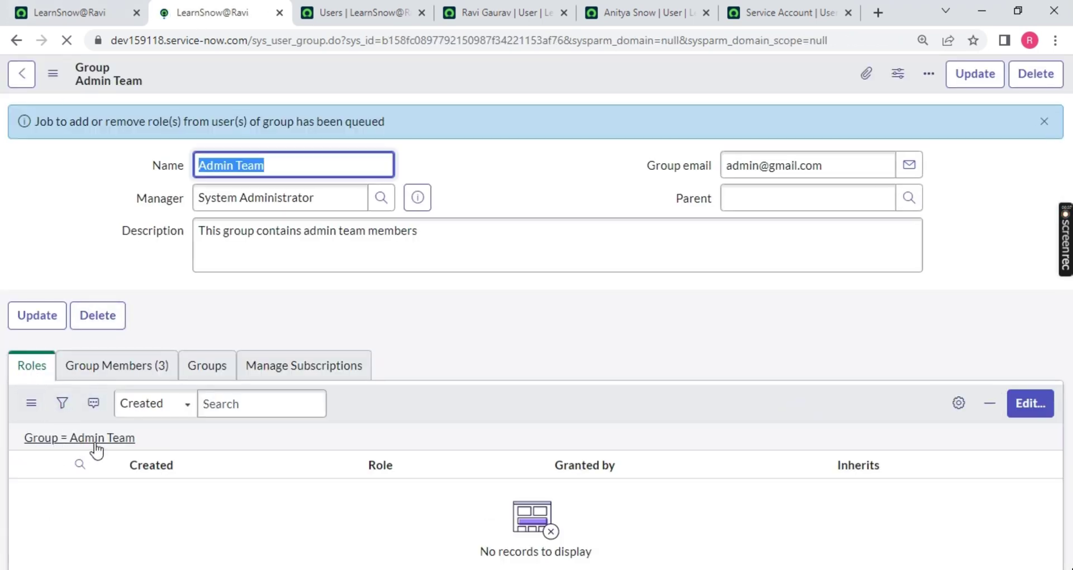
{"action": "right_click", "coordinate": [387, 398]}
{"action": "left_click", "coordinate": [424, 440]}
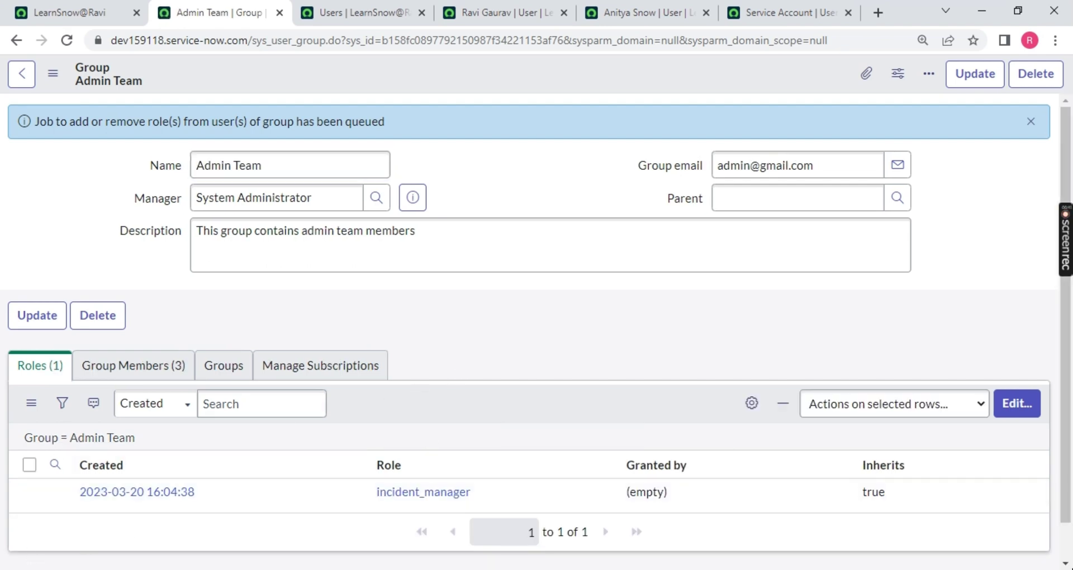
Step: Look over the Admin Team group's assigned role and its member list
{"action": "left_click", "coordinate": [55, 493]}
{"action": "scroll", "coordinate": [506, 367], "scroll_direction": "down", "scroll_amount": 1}
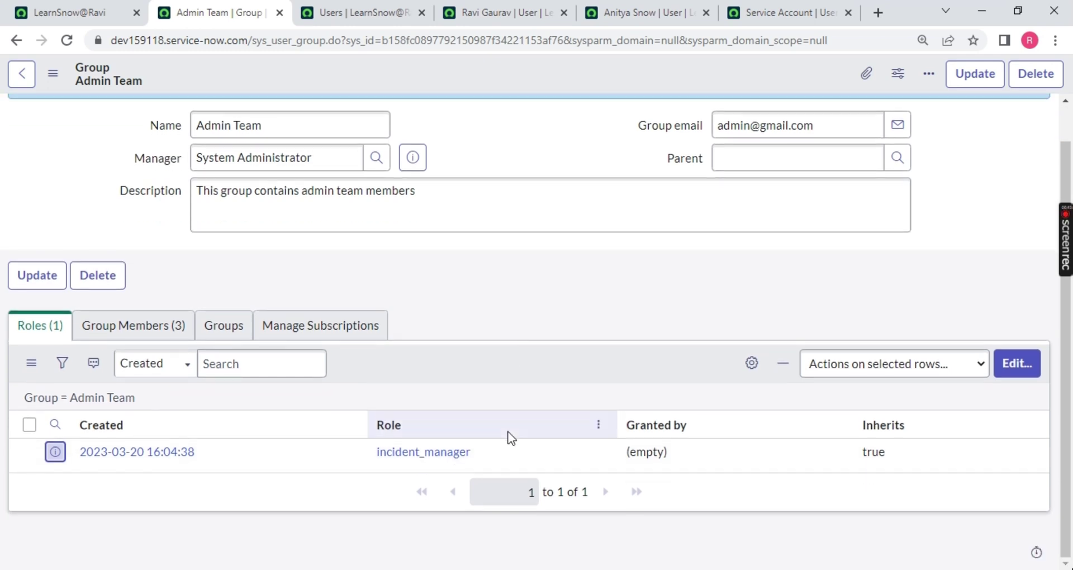
{"action": "left_click", "coordinate": [93, 333]}
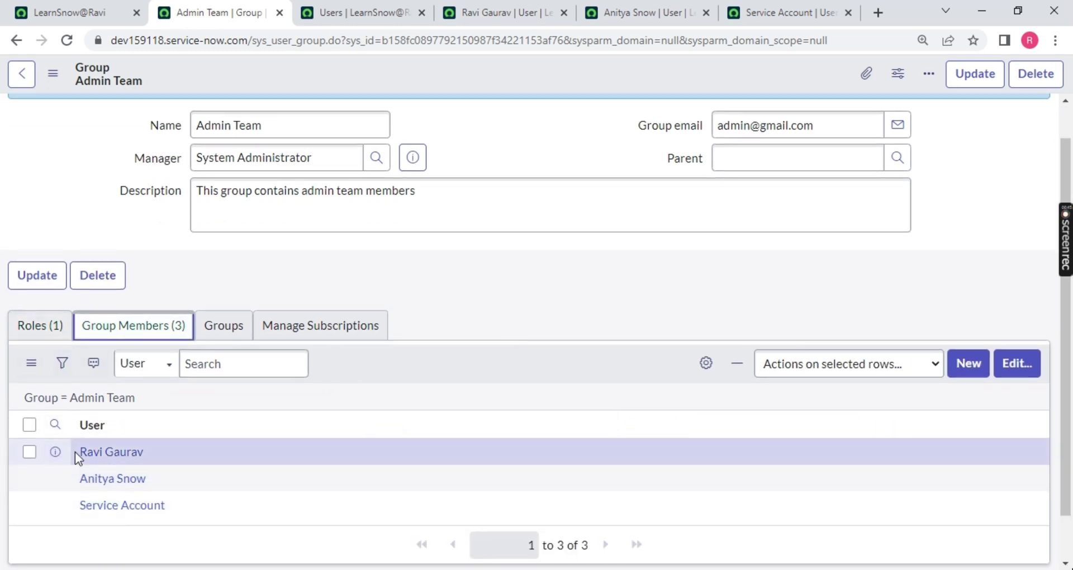
{"action": "left_click", "coordinate": [139, 451]}
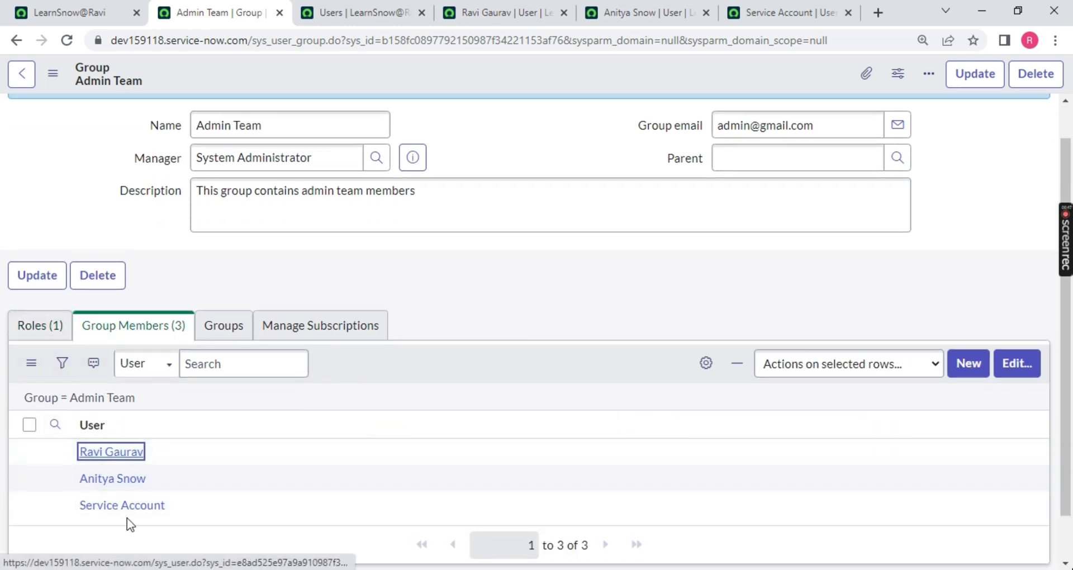
Step: Reload the three open member records, including Service Account, to refresh their related lists
{"action": "left_click", "coordinate": [503, 13]}
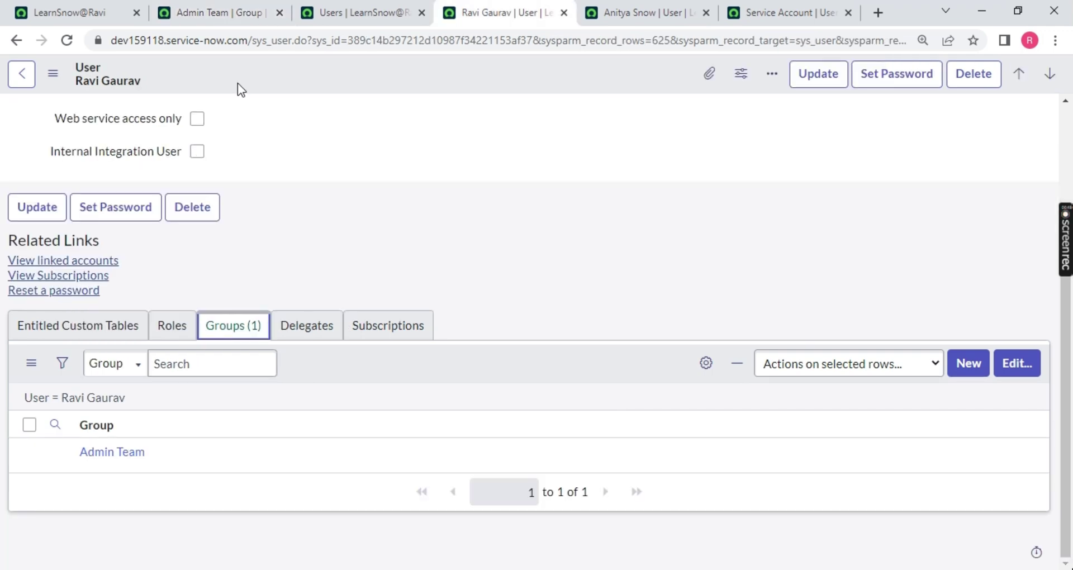
{"action": "left_click", "coordinate": [67, 40]}
{"action": "left_click", "coordinate": [642, 12]}
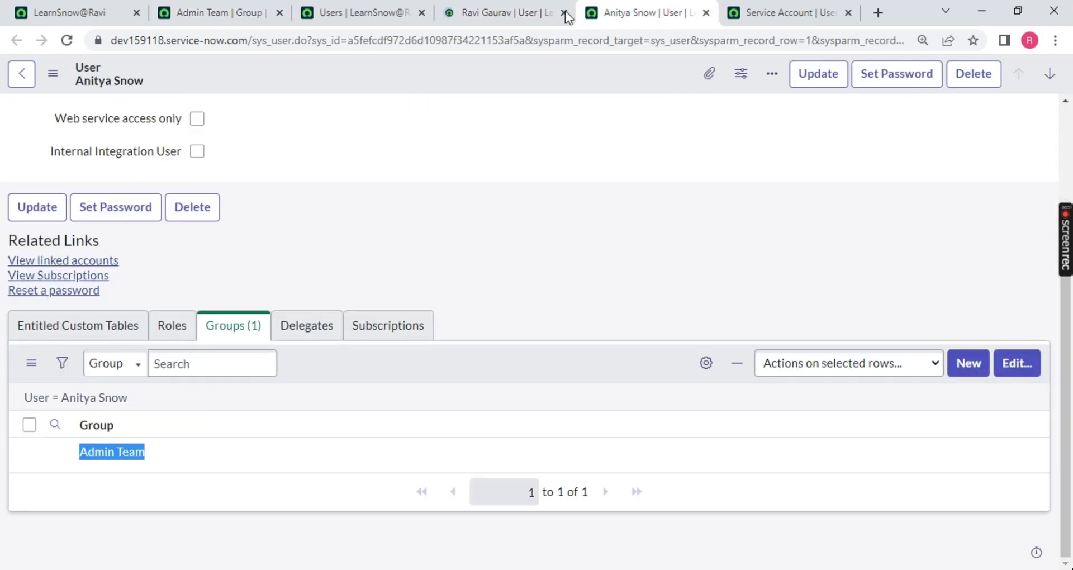
{"action": "left_click", "coordinate": [67, 40]}
{"action": "left_click", "coordinate": [788, 12]}
{"action": "left_click", "coordinate": [67, 40]}
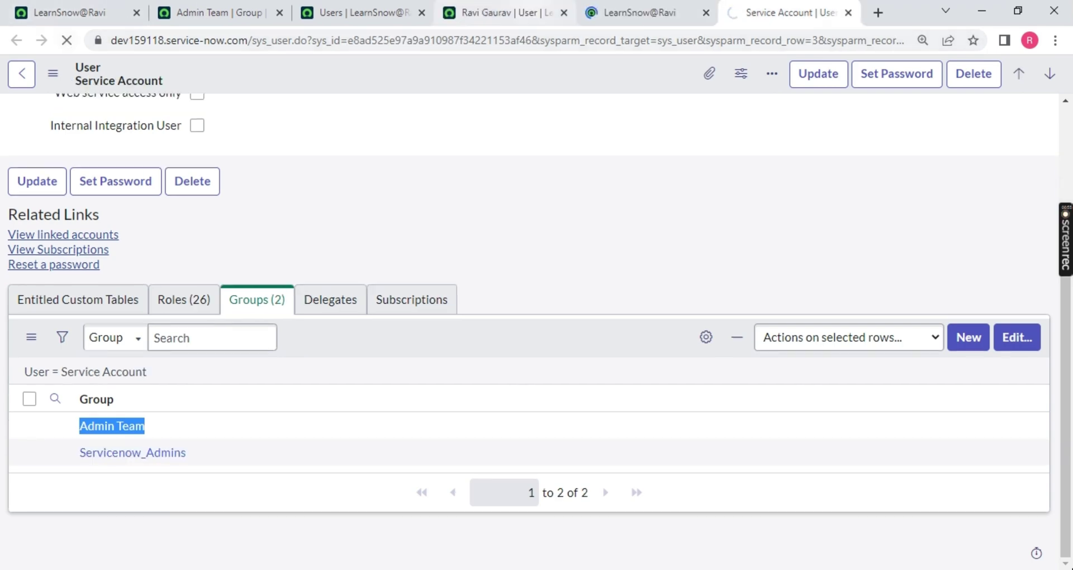
Step: Check the Roles and Groups related lists on the first member's record and the roles on the second member's record
{"action": "left_click", "coordinate": [503, 13]}
{"action": "scroll", "coordinate": [237, 312], "scroll_direction": "down", "scroll_amount": 5}
{"action": "left_click", "coordinate": [184, 327]}
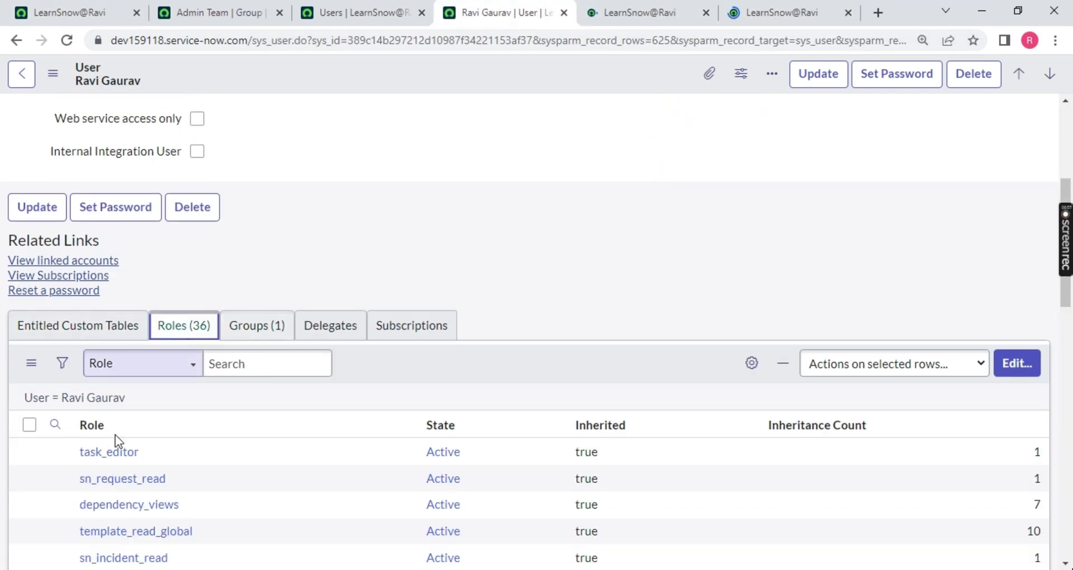
{"action": "left_click", "coordinate": [256, 334]}
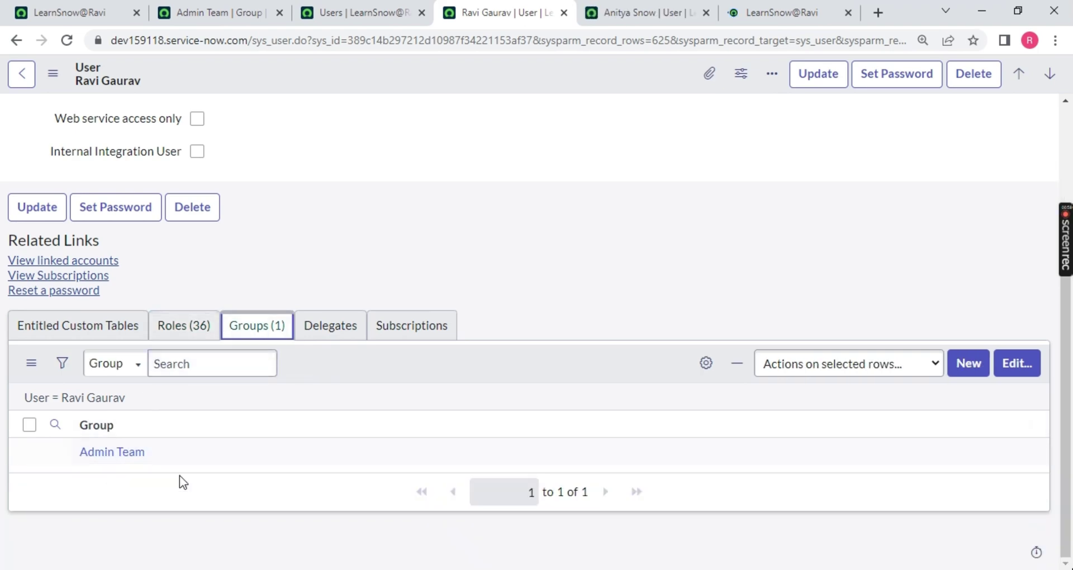
{"action": "left_click", "coordinate": [643, 12]}
{"action": "scroll", "coordinate": [195, 134], "scroll_direction": "down", "scroll_amount": 7}
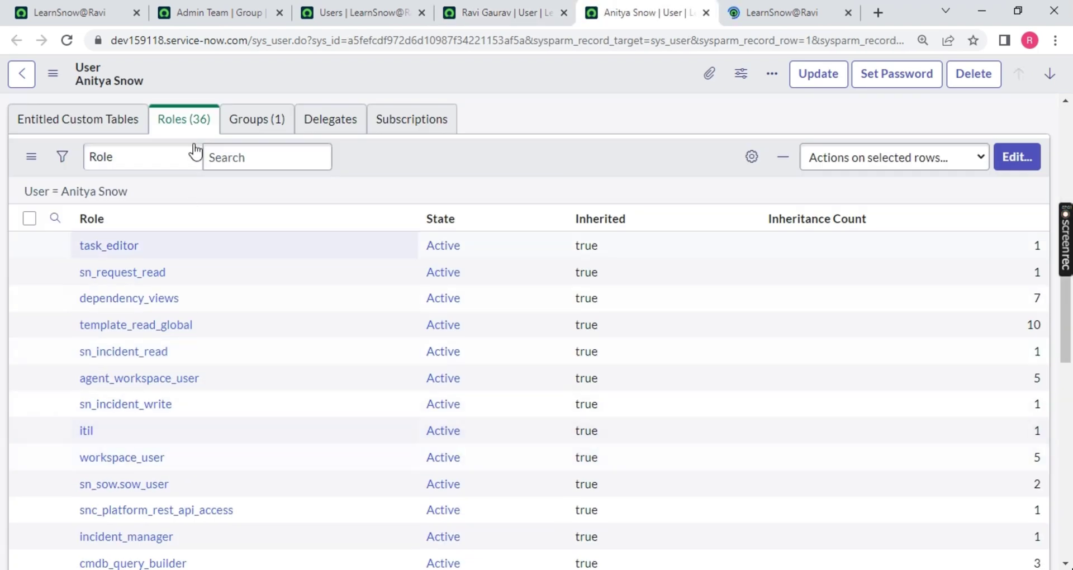
Step: Check the Service Account record's groups, highlighting Servicenow_Admins, and open its Roles related list
{"action": "left_click", "coordinate": [782, 12]}
{"action": "scroll", "coordinate": [147, 358], "scroll_direction": "down", "scroll_amount": 3}
{"action": "scroll", "coordinate": [148, 384], "scroll_direction": "down", "scroll_amount": 2}
{"action": "left_click_drag", "start_coordinate": [210, 450], "coordinate": [58, 443]}
{"action": "left_click", "coordinate": [186, 306]}
Step: Return to the Admin Team group and review its roles and members, highlighting each member and the incident_manager role
{"action": "left_click", "coordinate": [517, 13]}
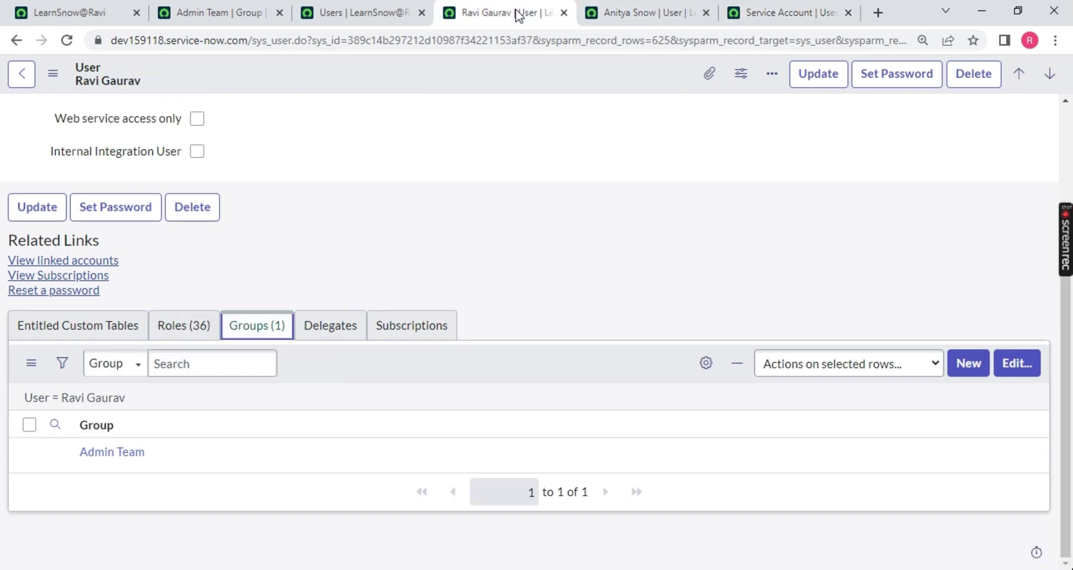
{"action": "key", "text": "ctrl+shift+Tab"}
{"action": "key", "text": "ctrl+shift+Tab"}
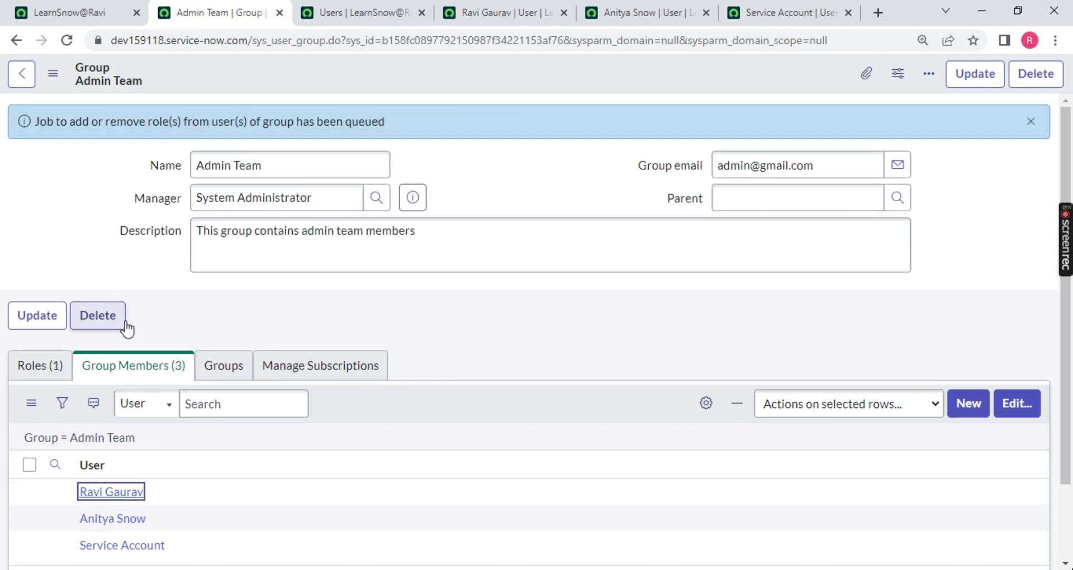
{"action": "left_click", "coordinate": [42, 366]}
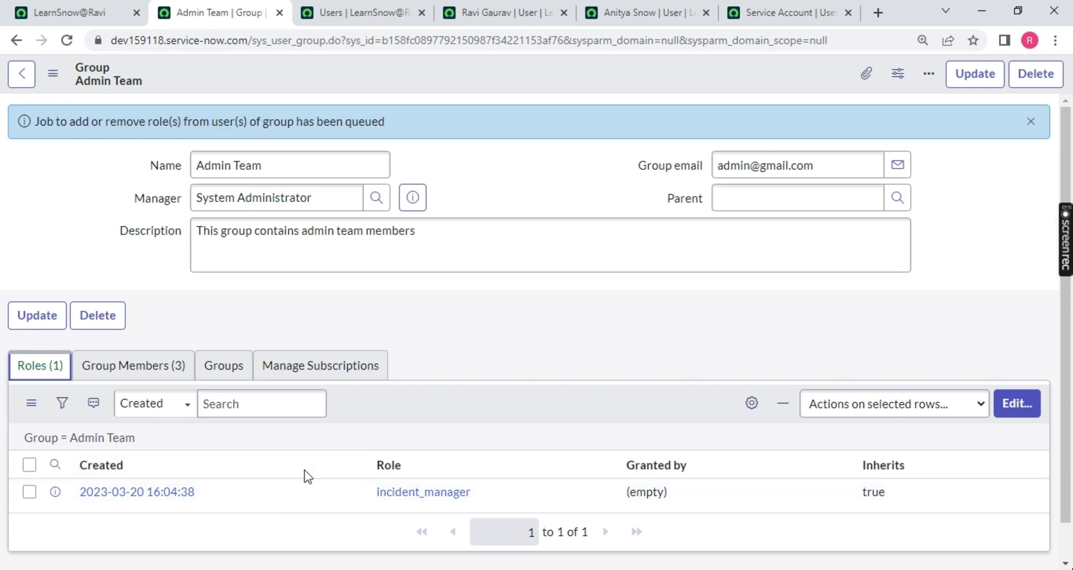
{"action": "left_click", "coordinate": [92, 365]}
{"action": "scroll", "coordinate": [168, 447], "scroll_direction": "down", "scroll_amount": 2}
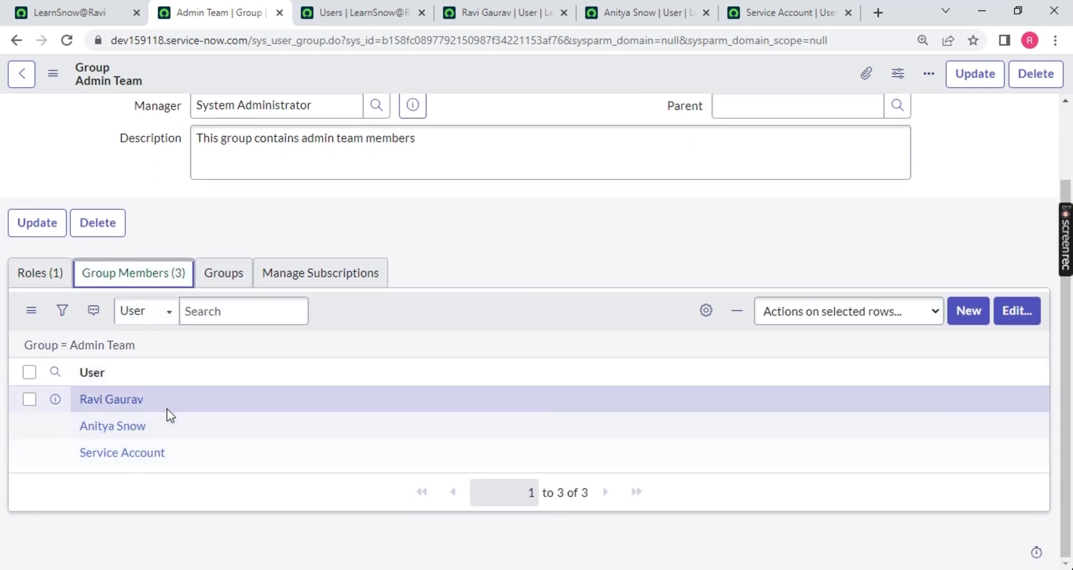
{"action": "triple_click", "coordinate": [167, 399]}
{"action": "triple_click", "coordinate": [150, 426]}
{"action": "triple_click", "coordinate": [50, 452]}
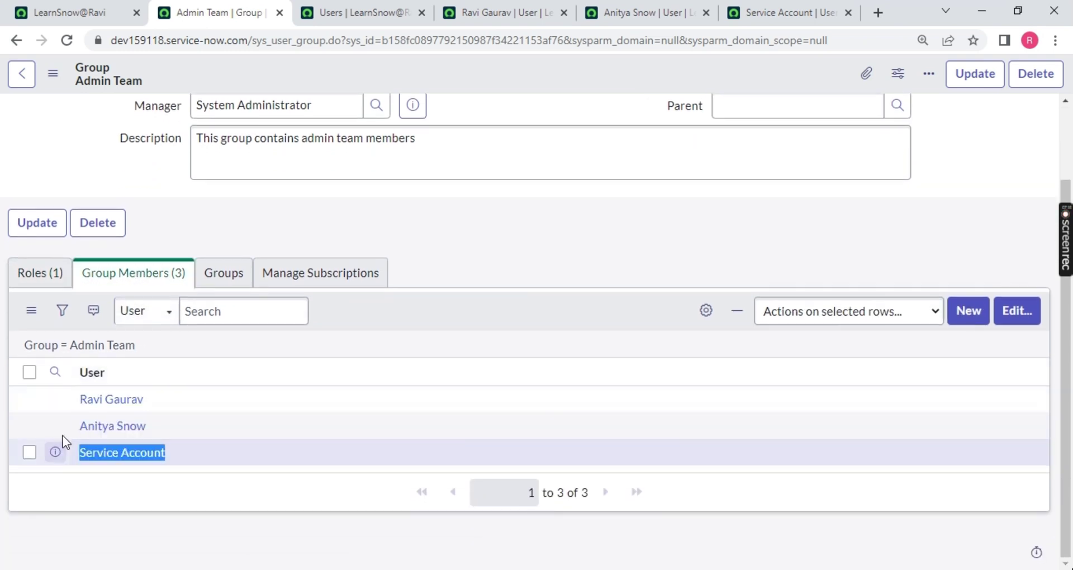
{"action": "left_click", "coordinate": [33, 278]}
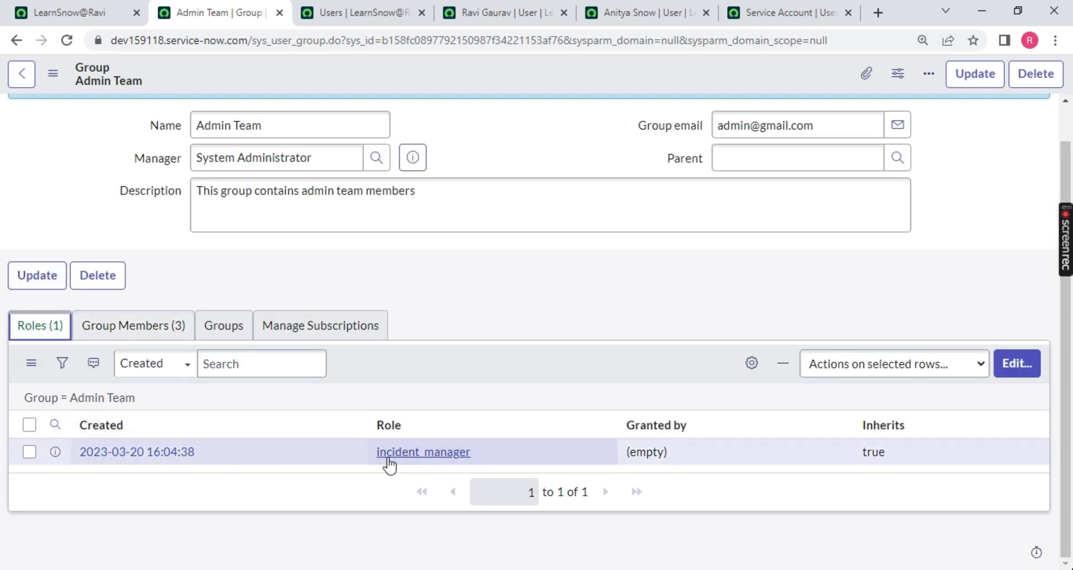
{"action": "left_click_drag", "start_coordinate": [475, 453], "coordinate": [360, 461]}
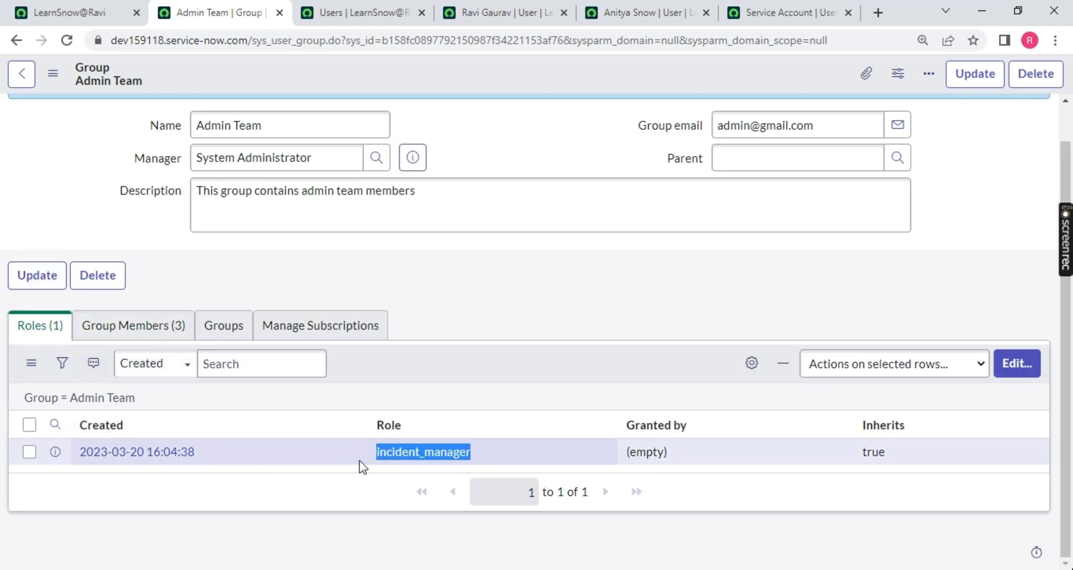
Step: Switch to the Notepad++ notes and write "Save the liscence cost" as the first benefit
{"action": "key", "text": "alt+Tab"}
{"action": "left_click", "coordinate": [100, 148]}
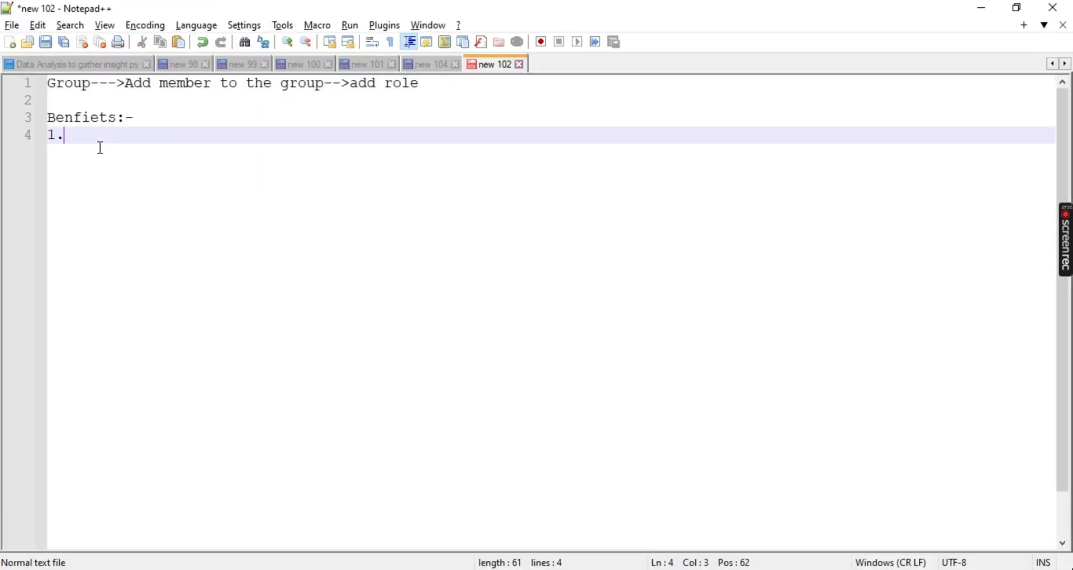
{"action": "type", "text": "Save the"}
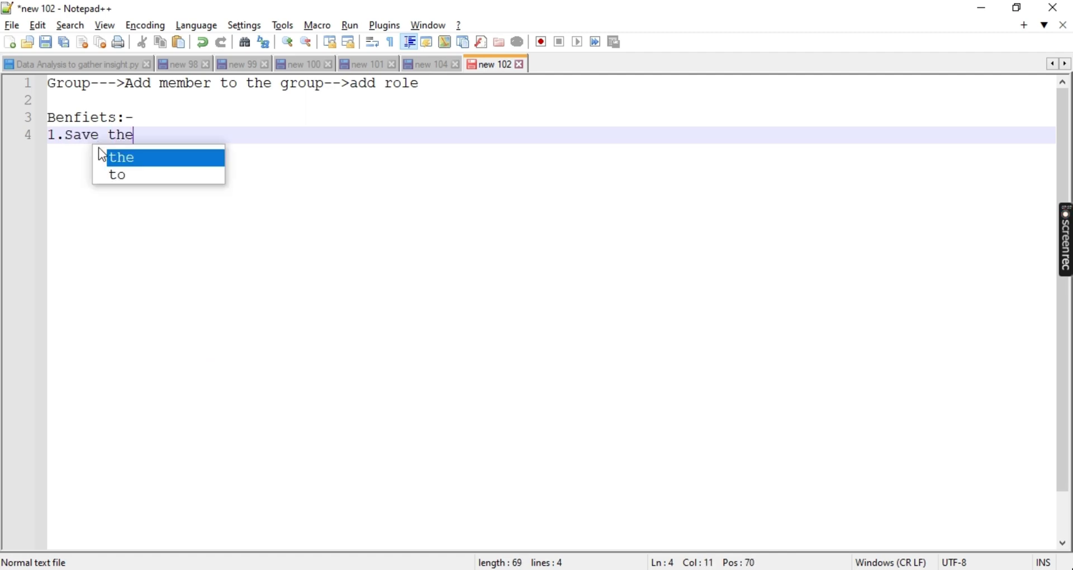
{"action": "type", "text": " liscence "}
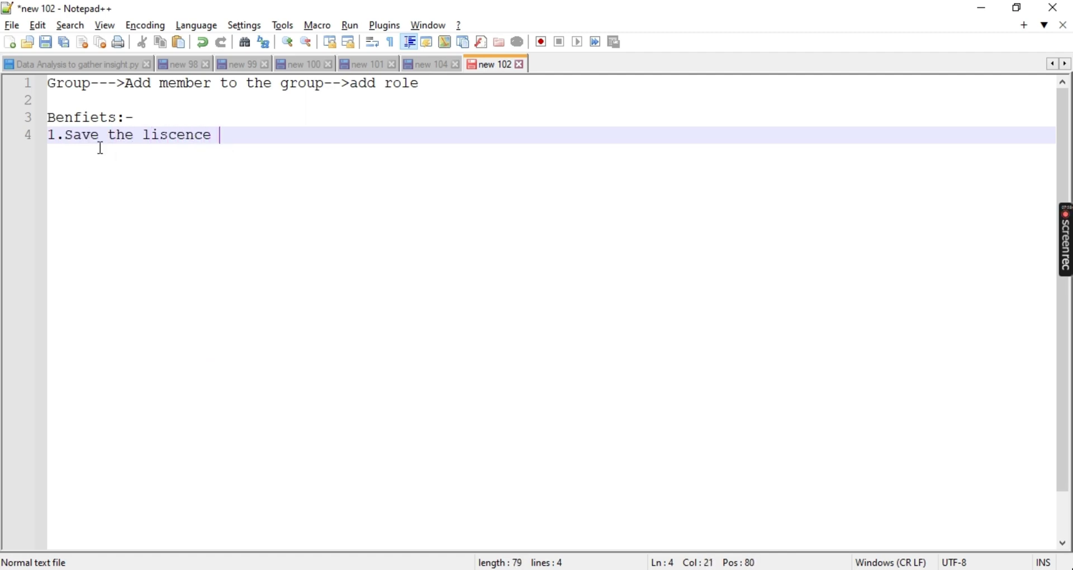
{"action": "type", "text": "cosy"}
Step: Add the second benefit on a new line: "2. only one role is added and all those mebers who are part of group got the role"
{"action": "key", "text": "Return"}
{"action": "type", "text": "2. only one role"}
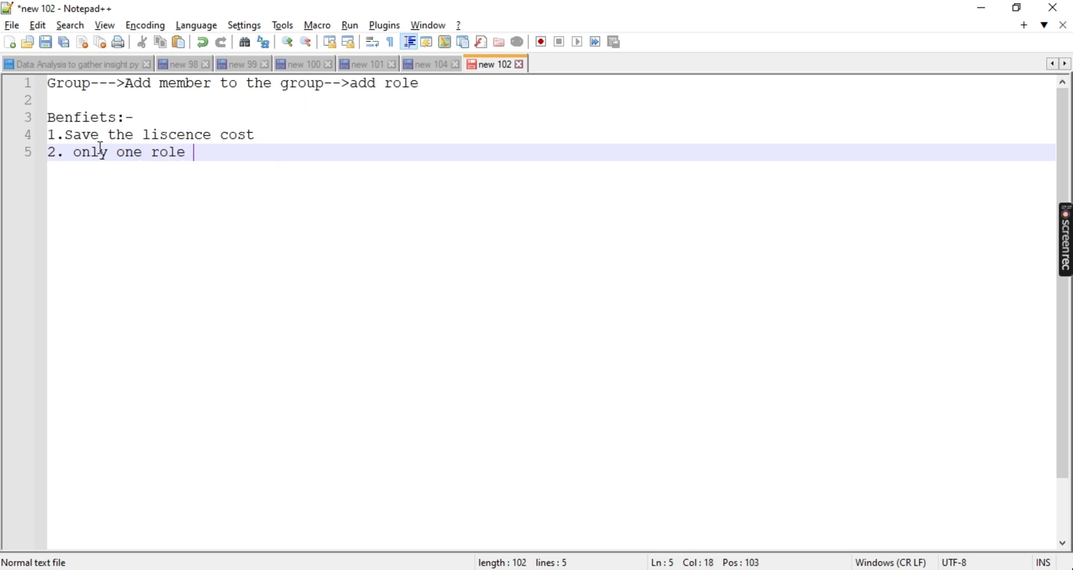
{"action": "type", "text": " is added"}
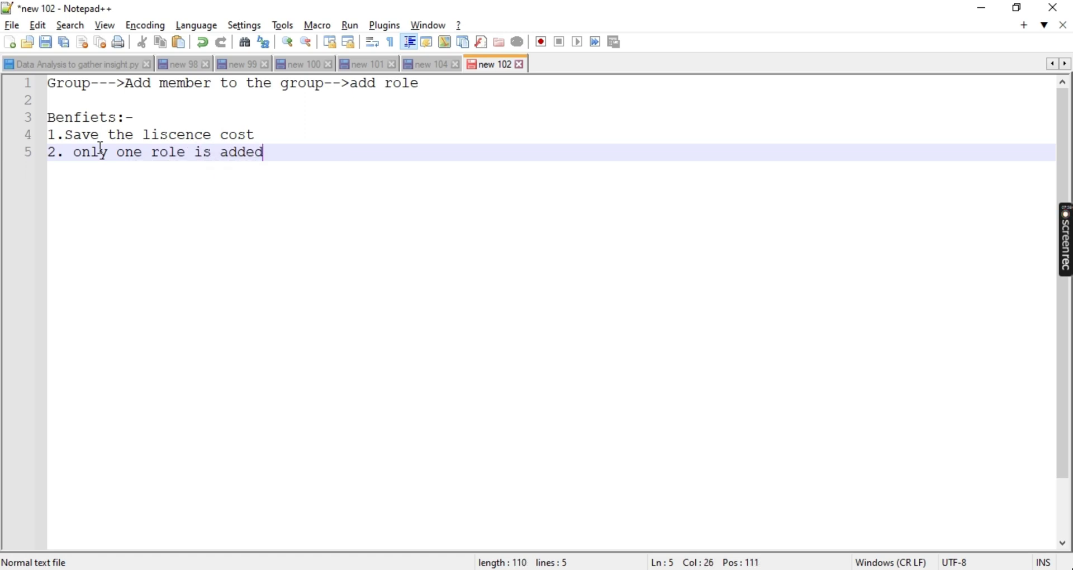
{"action": "type", "text": " and all "}
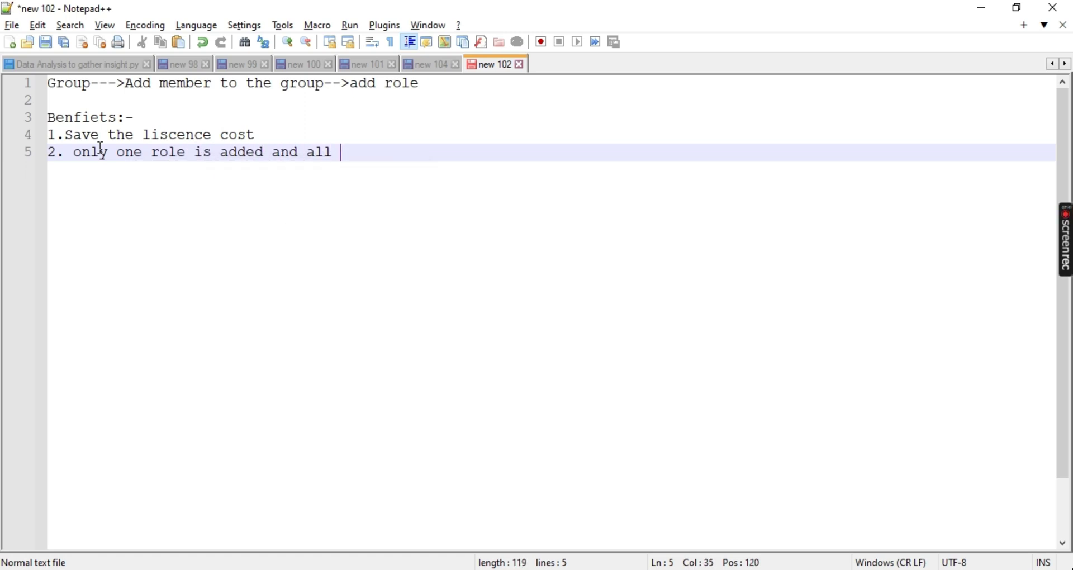
{"action": "type", "text": "those"}
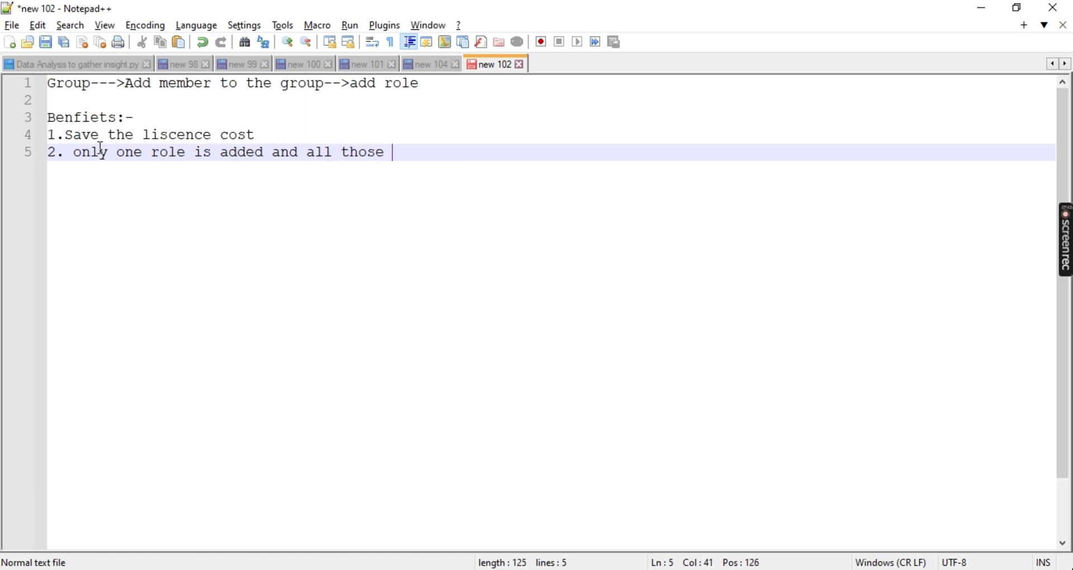
{"action": "type", "text": " m"}
{"action": "type", "text": "ev"}
{"action": "type", "text": "rs who are"}
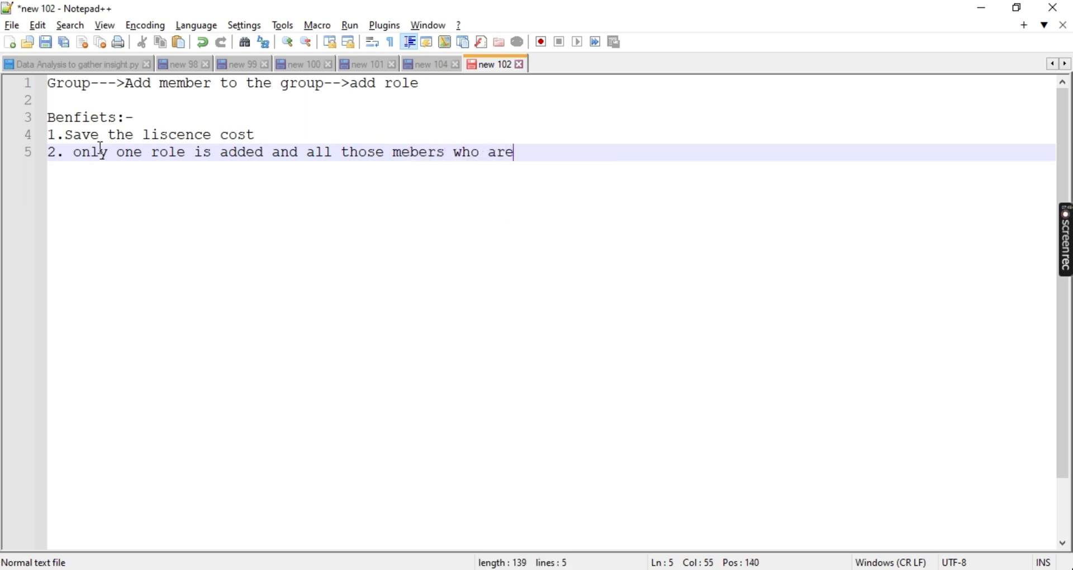
{"action": "type", "text": " part of "}
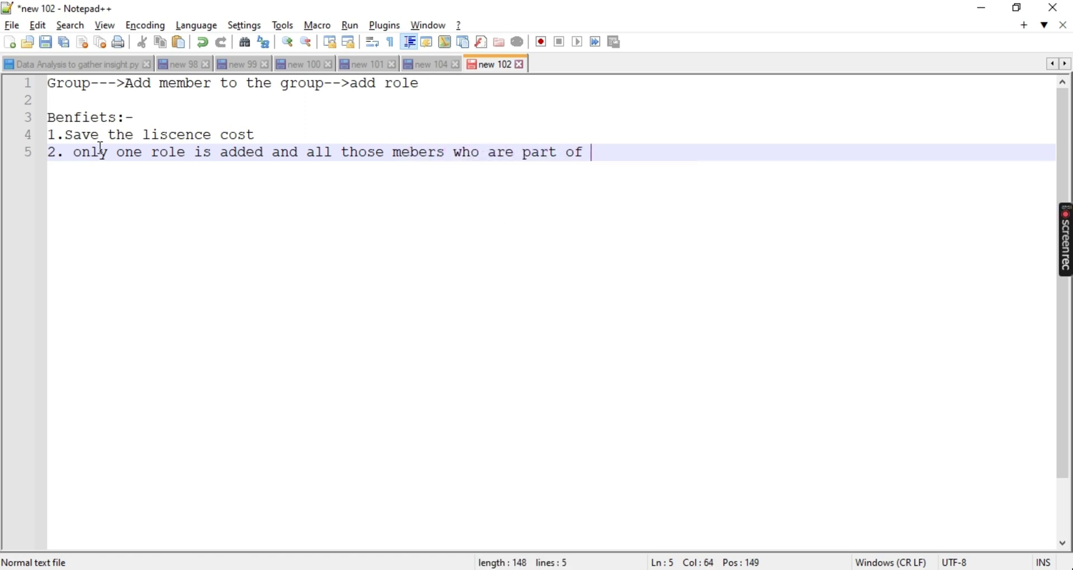
{"action": "type", "text": "group got "}
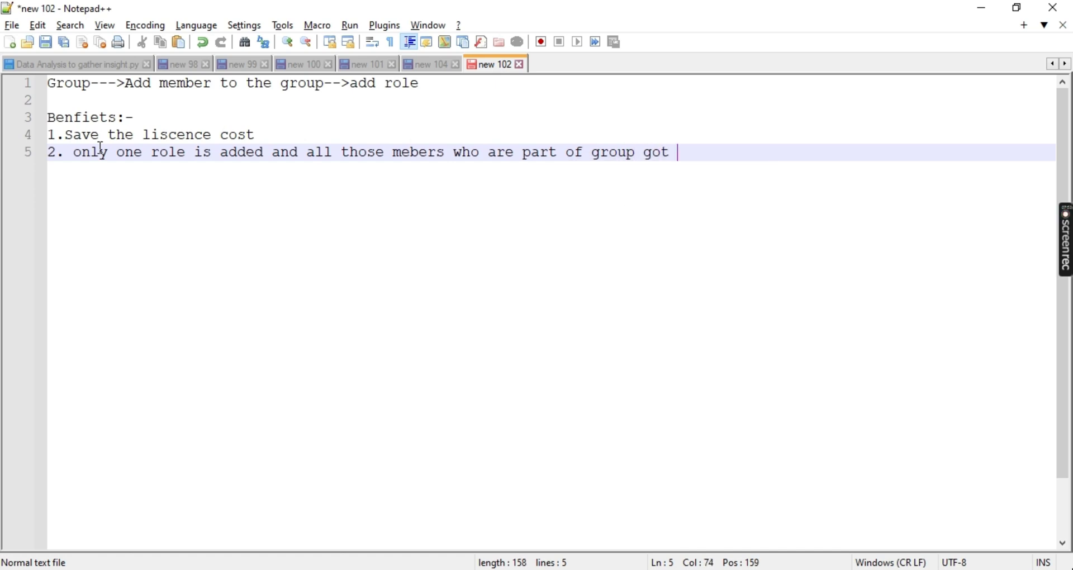
{"action": "type", "text": "the role"}
Step: Switch back to ServiceNow in the browser and review the Admin Team group's members and roles again
{"action": "key", "text": "alt+Tab"}
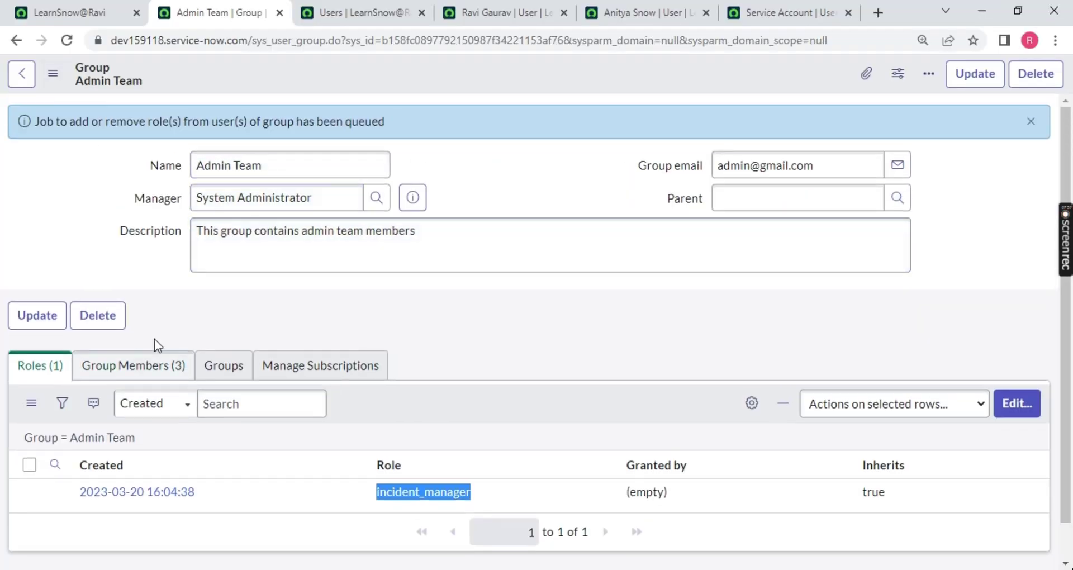
{"action": "left_click", "coordinate": [83, 371]}
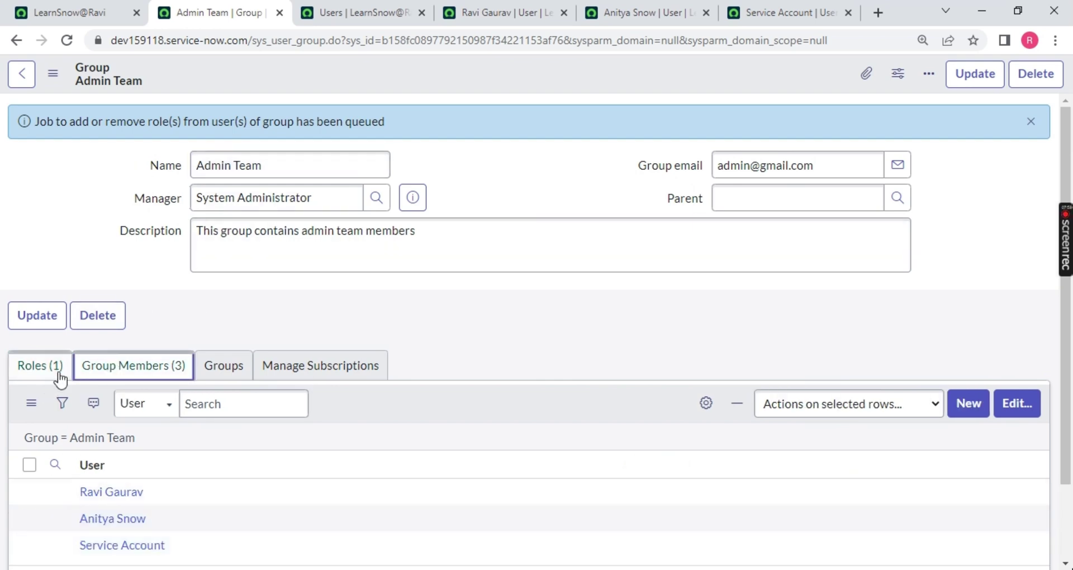
{"action": "left_click", "coordinate": [40, 367]}
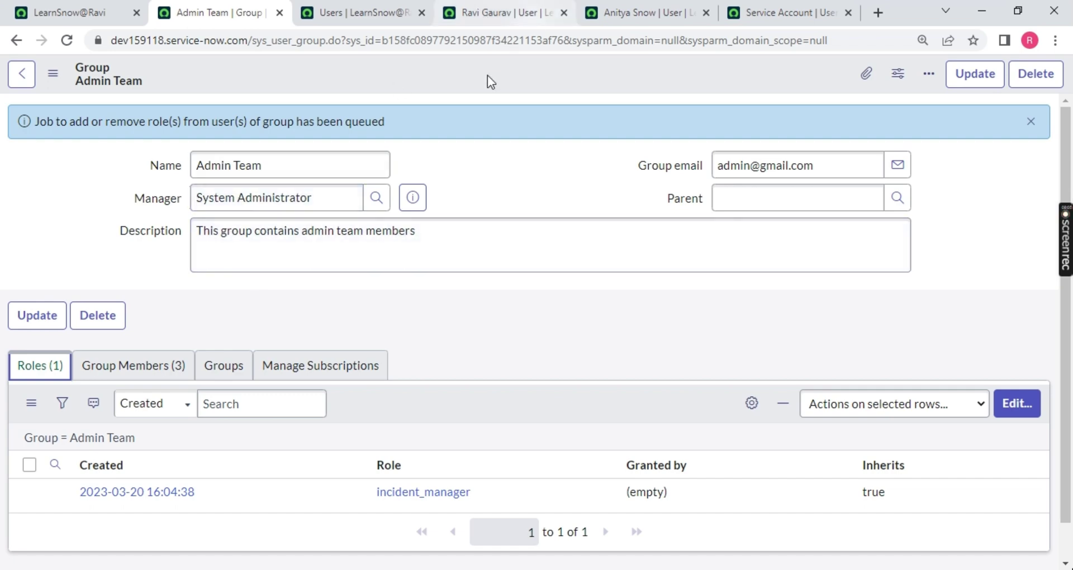
Step: Open the first group member's user record and examine its Delegates related list, highlighting the Approvals column
{"action": "left_click", "coordinate": [364, 12]}
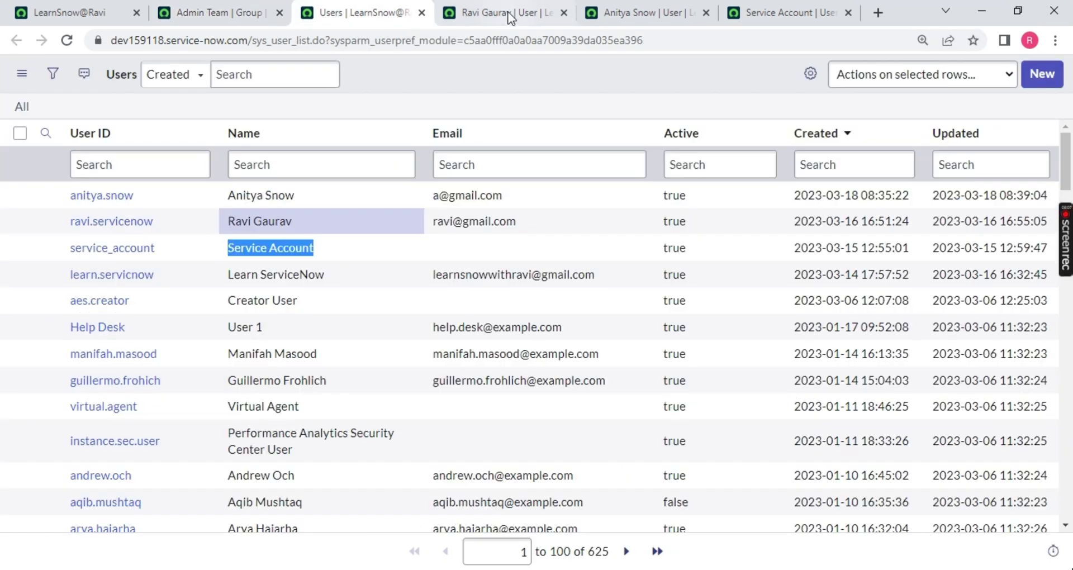
{"action": "left_click", "coordinate": [503, 12]}
{"action": "left_click", "coordinate": [308, 339]}
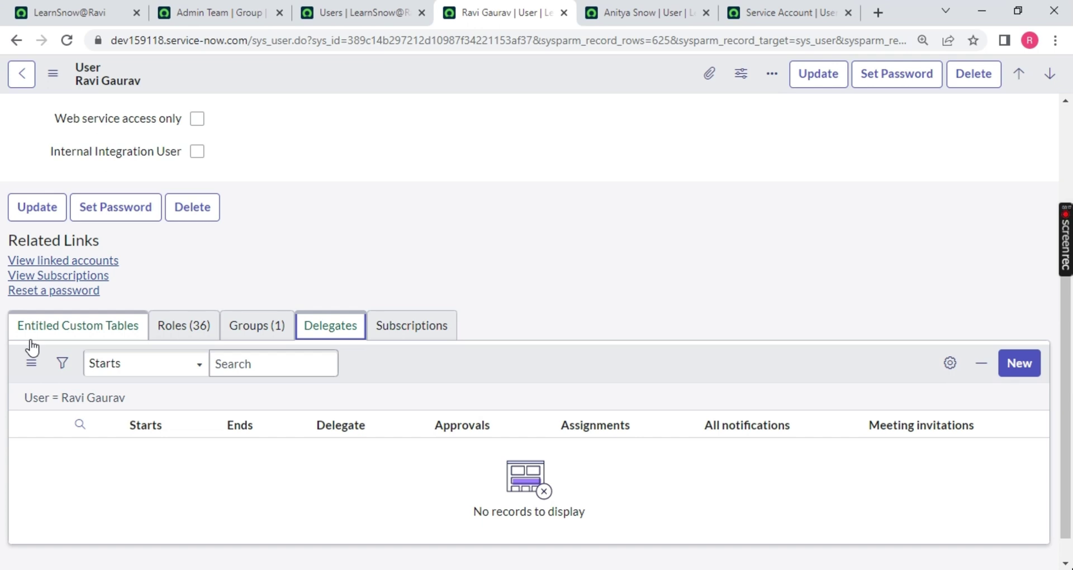
{"action": "scroll", "coordinate": [34, 345], "scroll_direction": "up", "scroll_amount": 5}
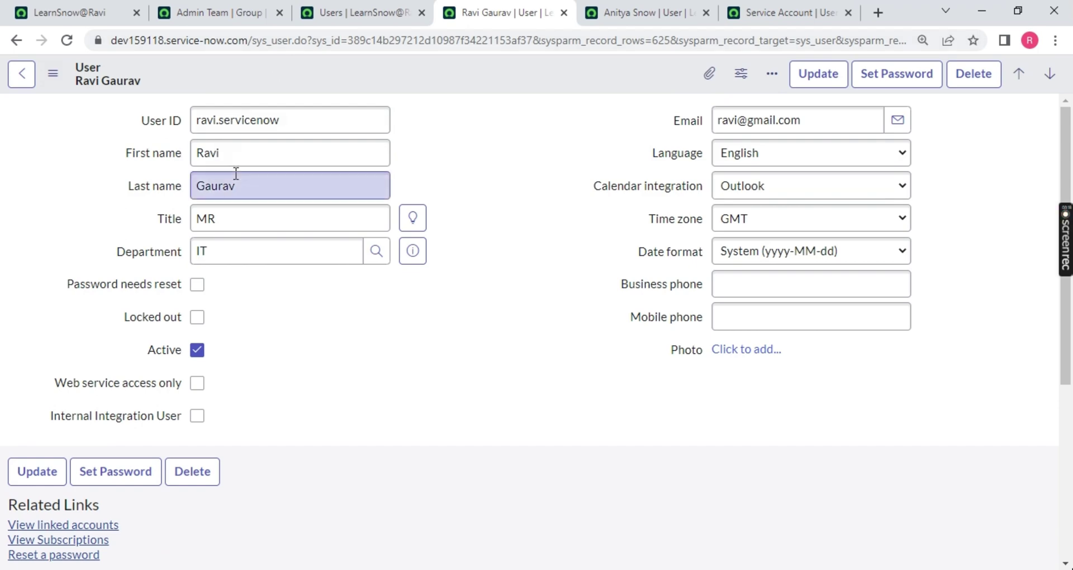
{"action": "scroll", "coordinate": [249, 212], "scroll_direction": "down", "scroll_amount": 5}
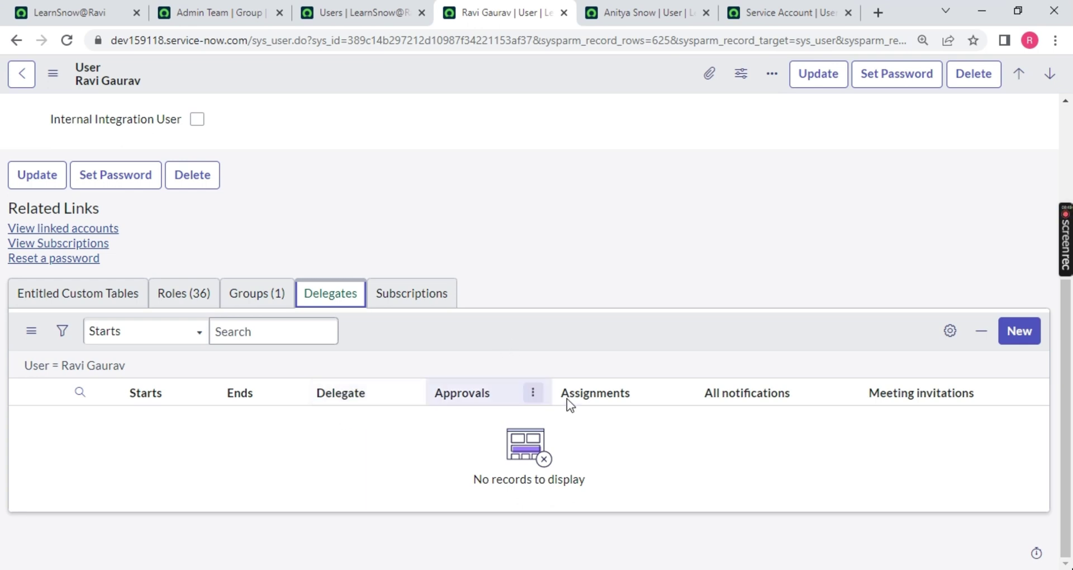
{"action": "left_click_drag", "start_coordinate": [566, 398], "coordinate": [537, 407]}
{"action": "left_click_drag", "start_coordinate": [1002, 410], "coordinate": [397, 402]}
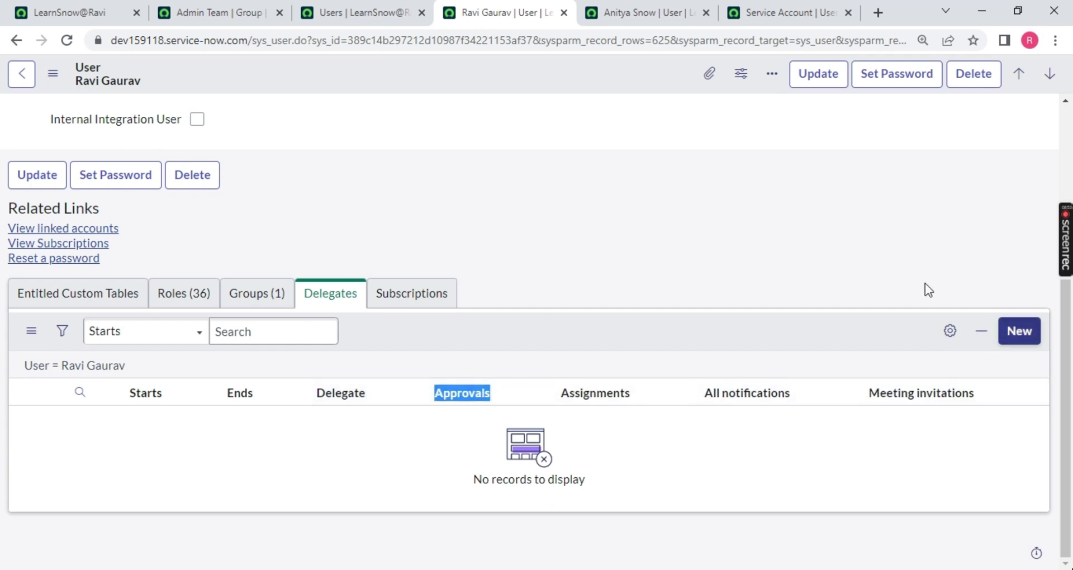
Step: Create a new delegate record for this user with System Administrator as the delegate
{"action": "left_click", "coordinate": [1021, 343]}
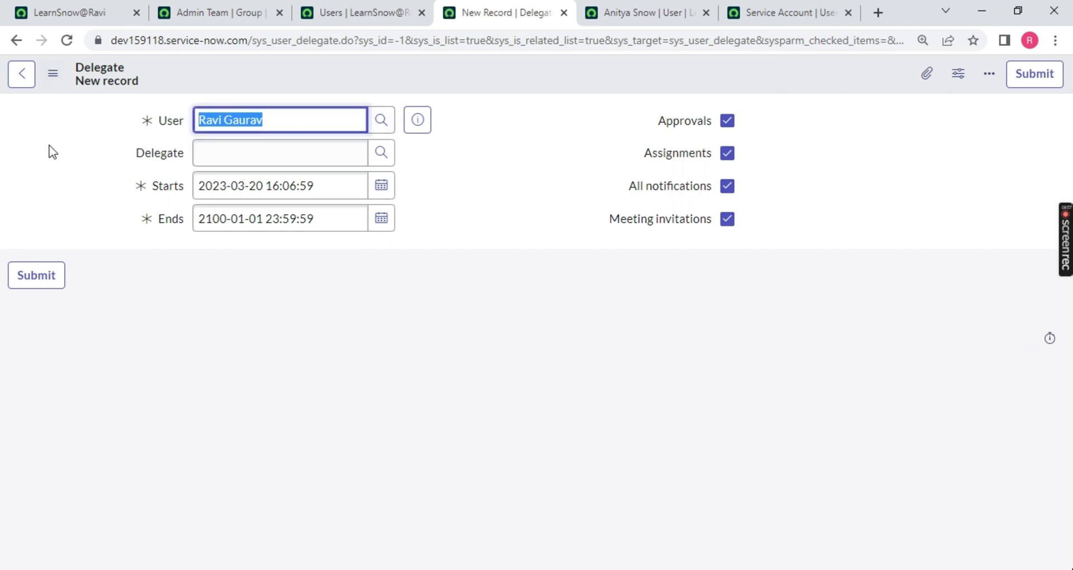
{"action": "left_click_drag", "start_coordinate": [124, 153], "coordinate": [173, 151]}
{"action": "left_click", "coordinate": [248, 154]}
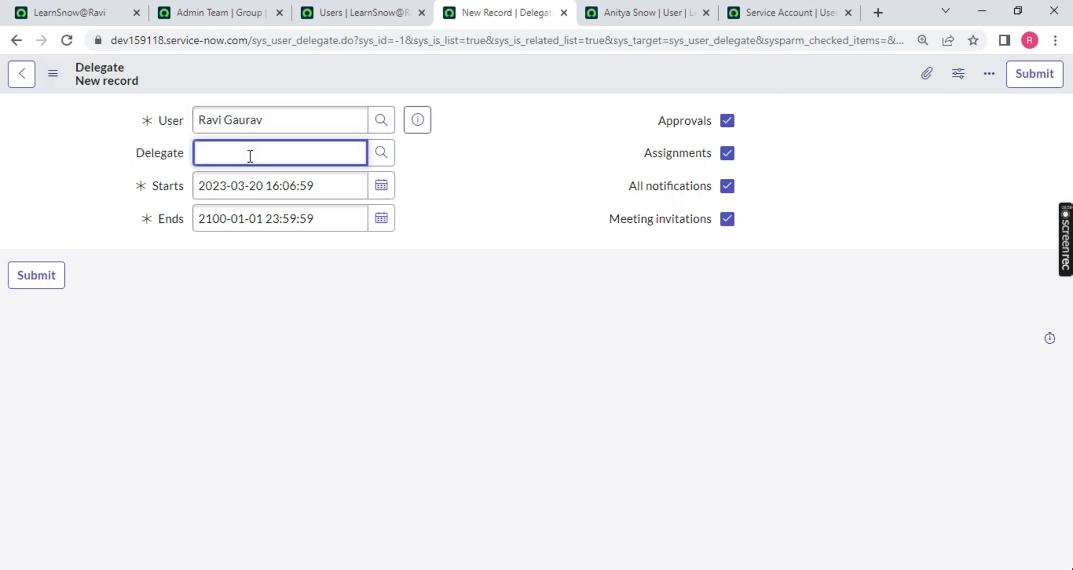
{"action": "type", "text": "syste"}
{"action": "left_click", "coordinate": [252, 200]}
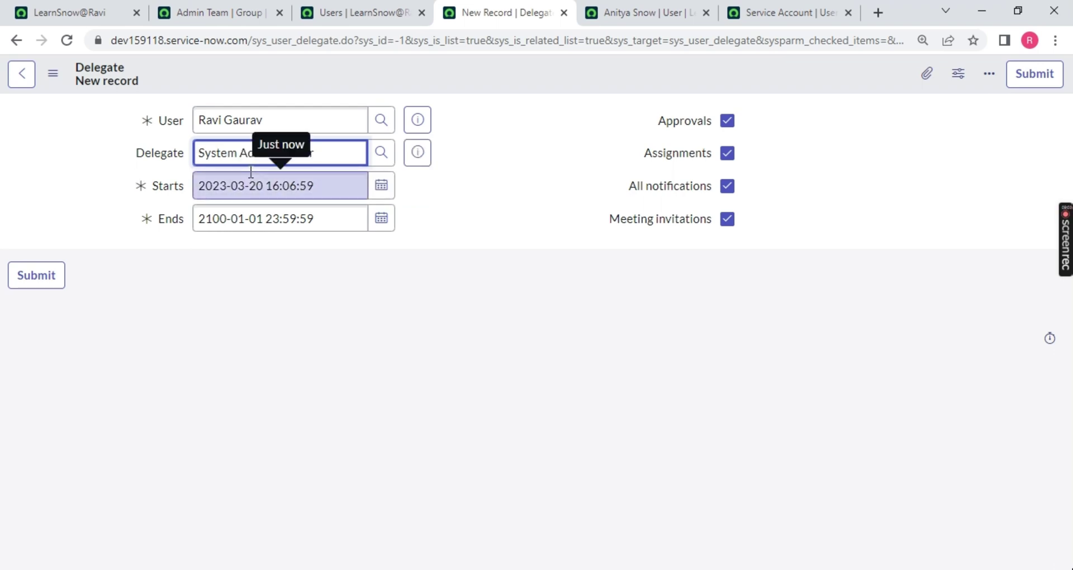
Step: Set the delegation to start on 2023-03-21 and end on 2023-03-31
{"action": "left_click", "coordinate": [380, 188]}
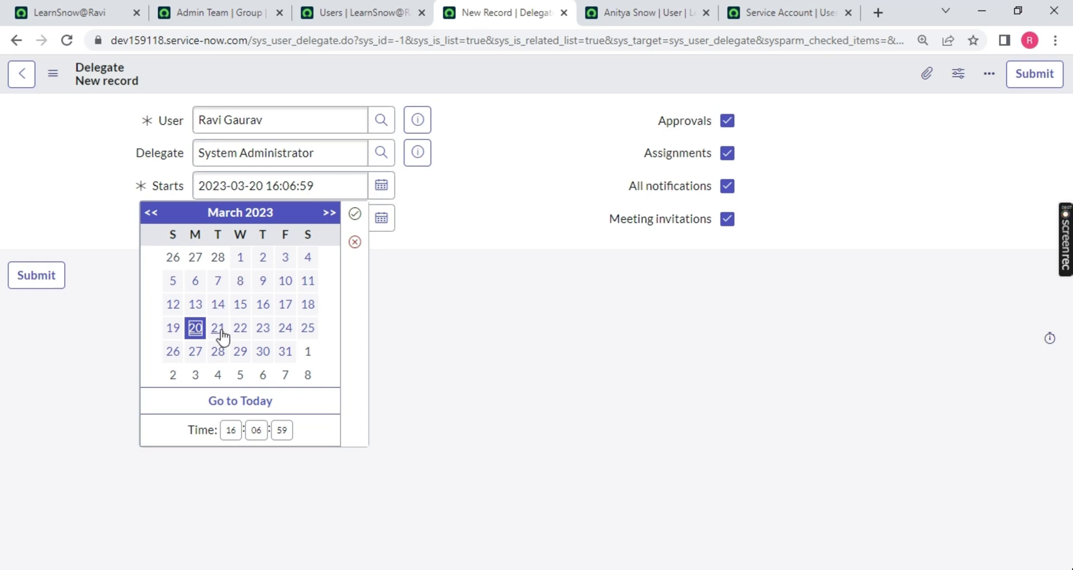
{"action": "left_click", "coordinate": [223, 336]}
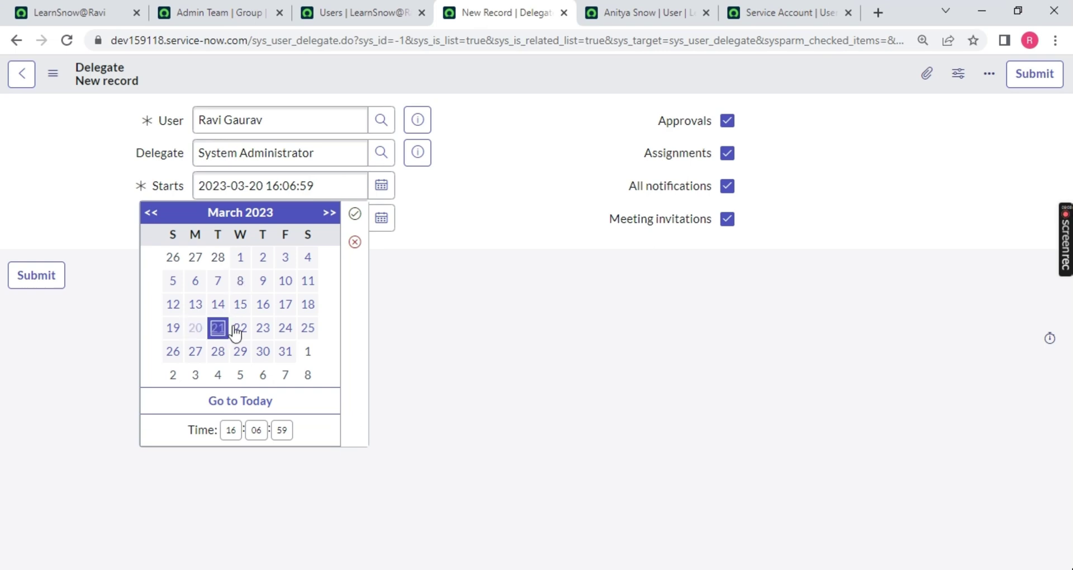
{"action": "left_click", "coordinate": [354, 214]}
{"action": "left_click", "coordinate": [382, 218]}
{"action": "left_click", "coordinate": [241, 435]}
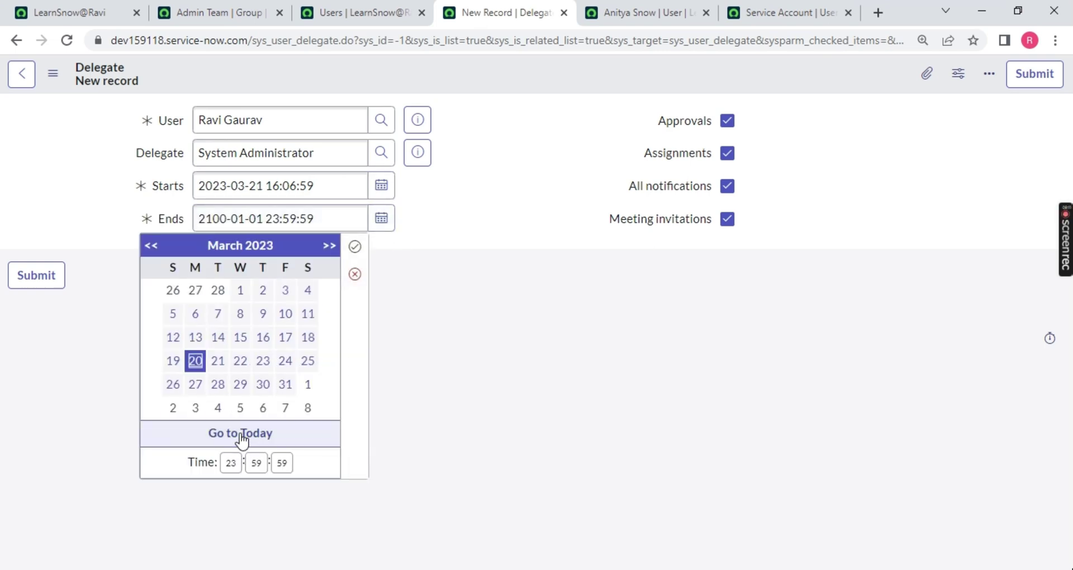
{"action": "left_click", "coordinate": [289, 386]}
{"action": "left_click", "coordinate": [354, 246]}
Step: Review the Delegate field and the Approvals, Assignments, All notifications and Meeting invitations options
{"action": "left_click_drag", "start_coordinate": [319, 161], "coordinate": [191, 155]}
{"action": "left_click", "coordinate": [571, 172]}
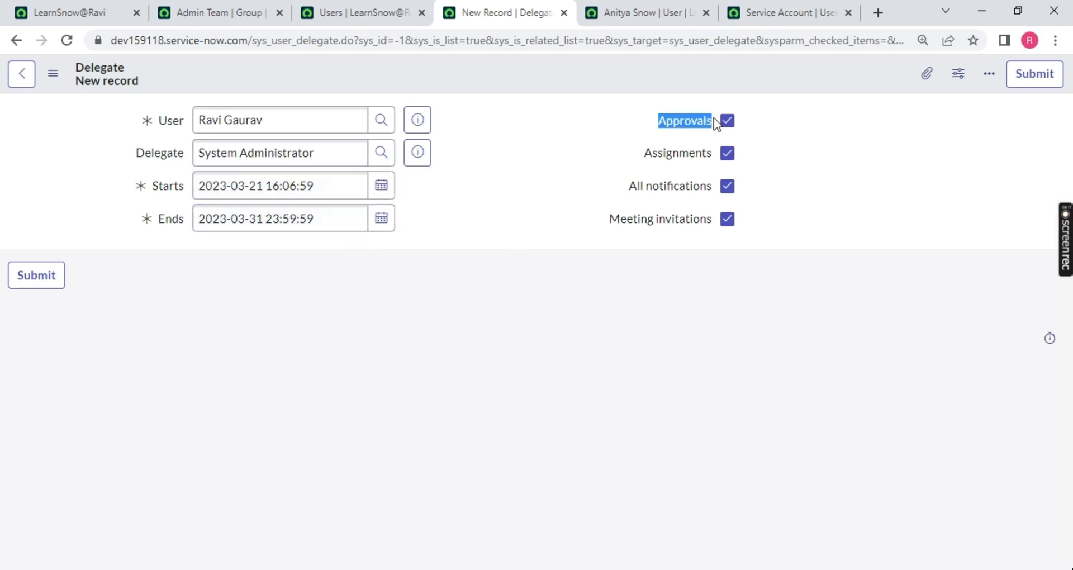
{"action": "left_click_drag", "start_coordinate": [644, 154], "coordinate": [682, 160]}
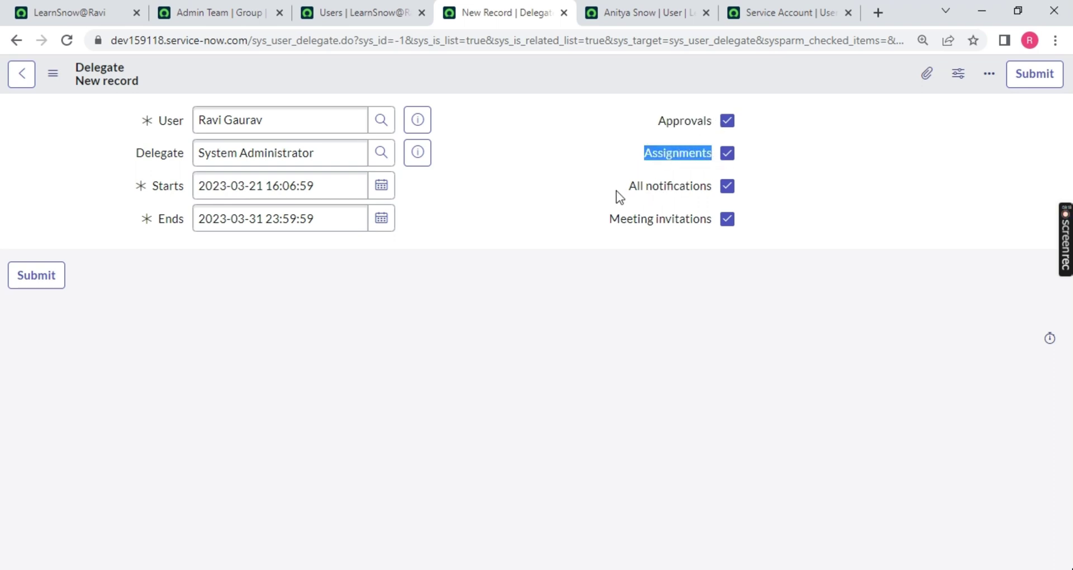
{"action": "left_click_drag", "start_coordinate": [608, 222], "coordinate": [714, 226]}
{"action": "left_click_drag", "start_coordinate": [627, 190], "coordinate": [668, 186]}
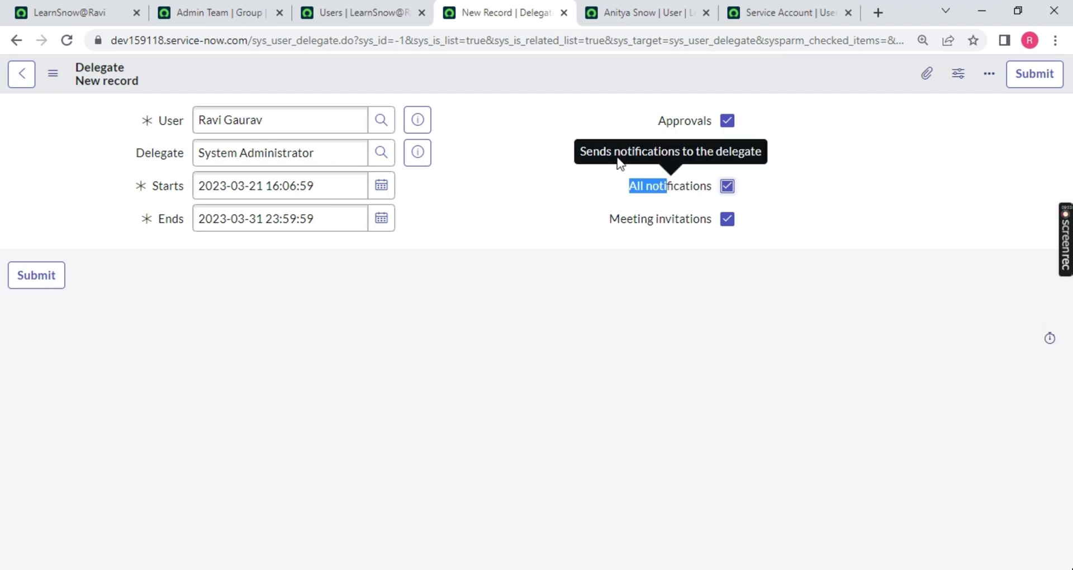
Step: Exclude Assignments and All notifications from the delegation, keep Approvals and Meeting invitations, and submit the record
{"action": "left_click_drag", "start_coordinate": [643, 153], "coordinate": [718, 152]}
{"action": "left_click", "coordinate": [727, 154]}
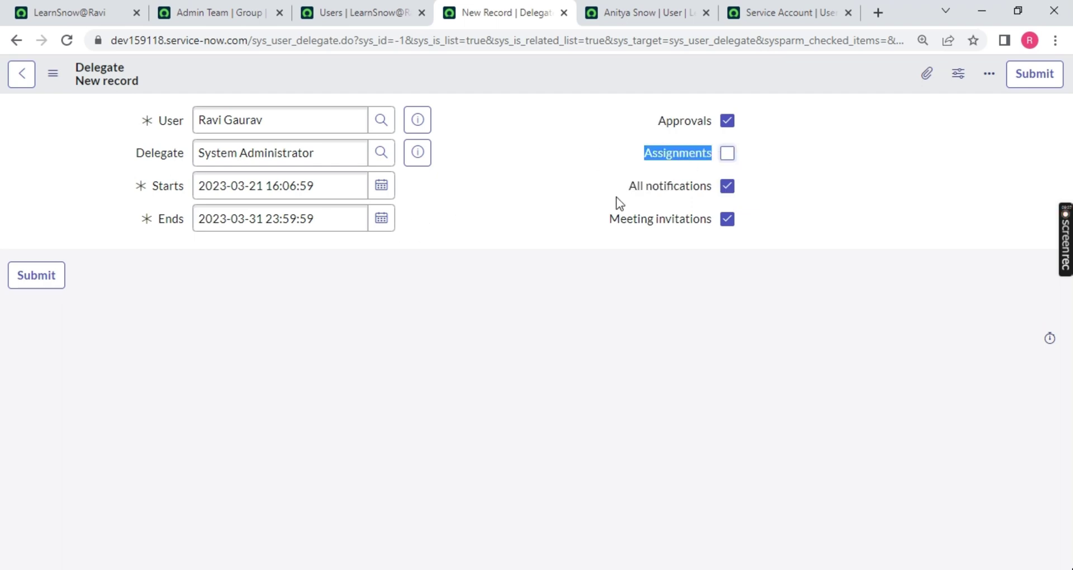
{"action": "left_click_drag", "start_coordinate": [626, 190], "coordinate": [711, 193]}
{"action": "left_click", "coordinate": [727, 186]}
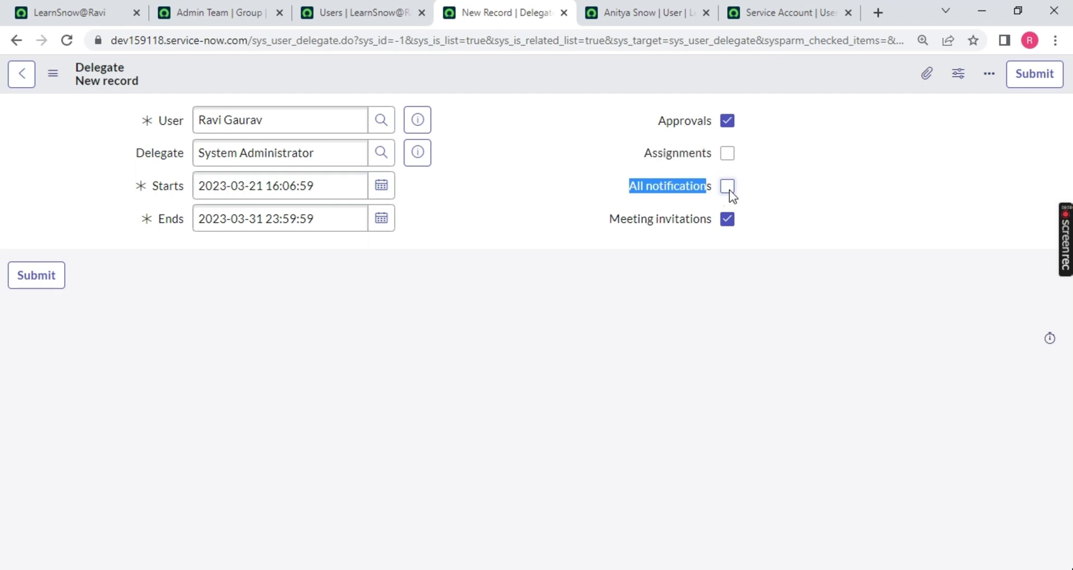
{"action": "left_click_drag", "start_coordinate": [609, 219], "coordinate": [706, 224]}
{"action": "left_click_drag", "start_coordinate": [647, 125], "coordinate": [712, 123]}
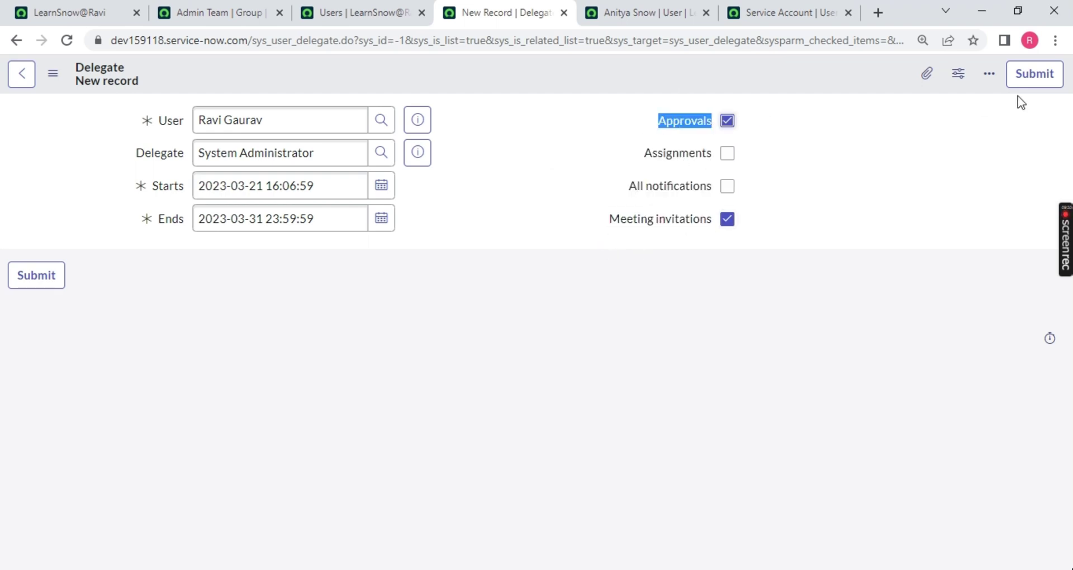
{"action": "left_click", "coordinate": [1037, 78]}
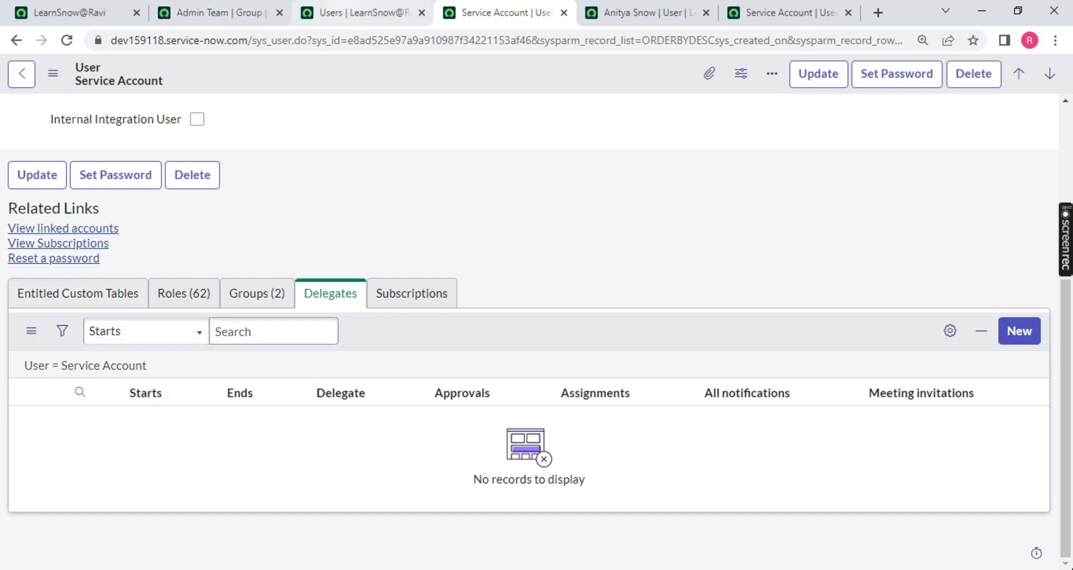
Step: Reopen the ServiceNow user's record from the Users list and check the new entry under Delegates
{"action": "key", "text": "ctrl+shift+Tab"}
{"action": "left_click", "coordinate": [109, 221]}
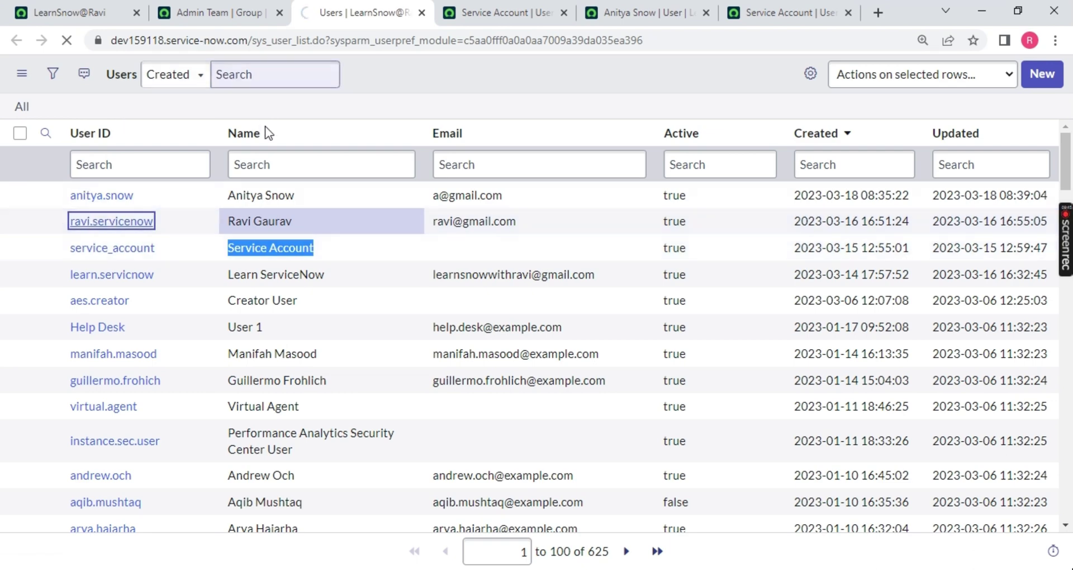
{"action": "scroll", "coordinate": [233, 216], "scroll_direction": "down", "scroll_amount": 3}
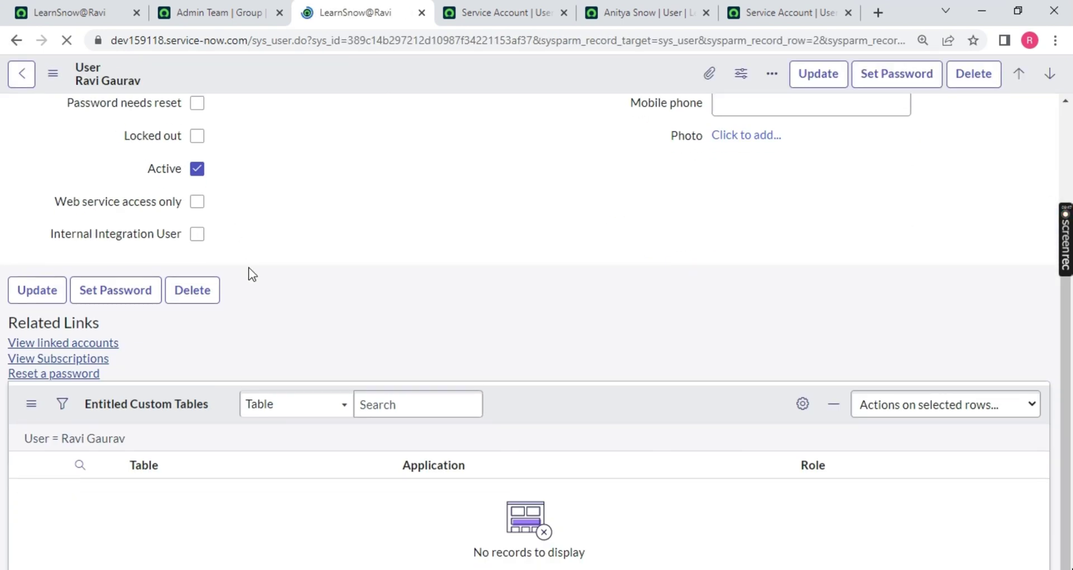
{"action": "scroll", "coordinate": [224, 242], "scroll_direction": "down", "scroll_amount": 1}
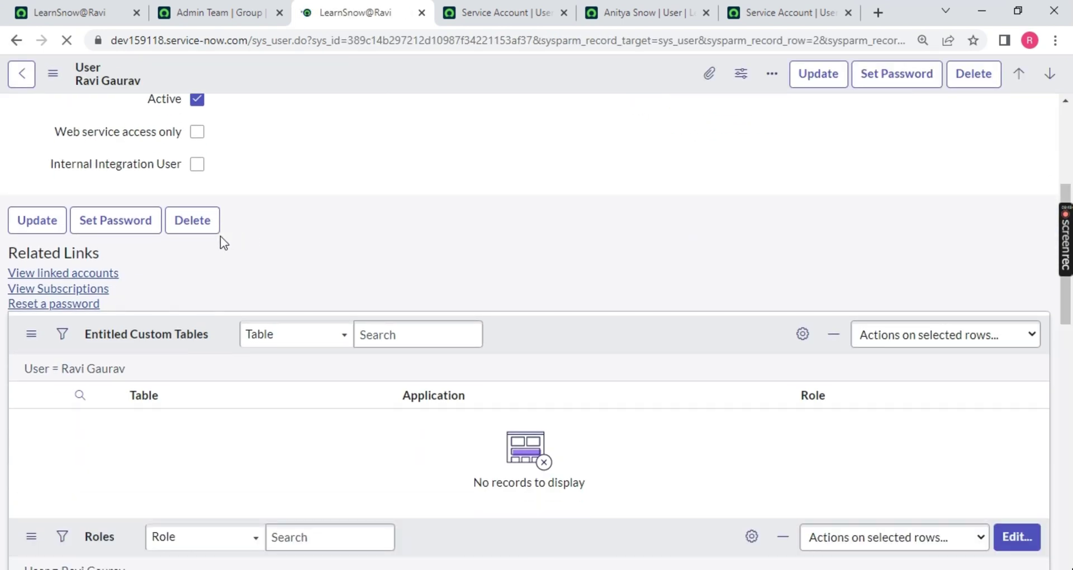
{"action": "scroll", "coordinate": [214, 241], "scroll_direction": "down", "scroll_amount": 2}
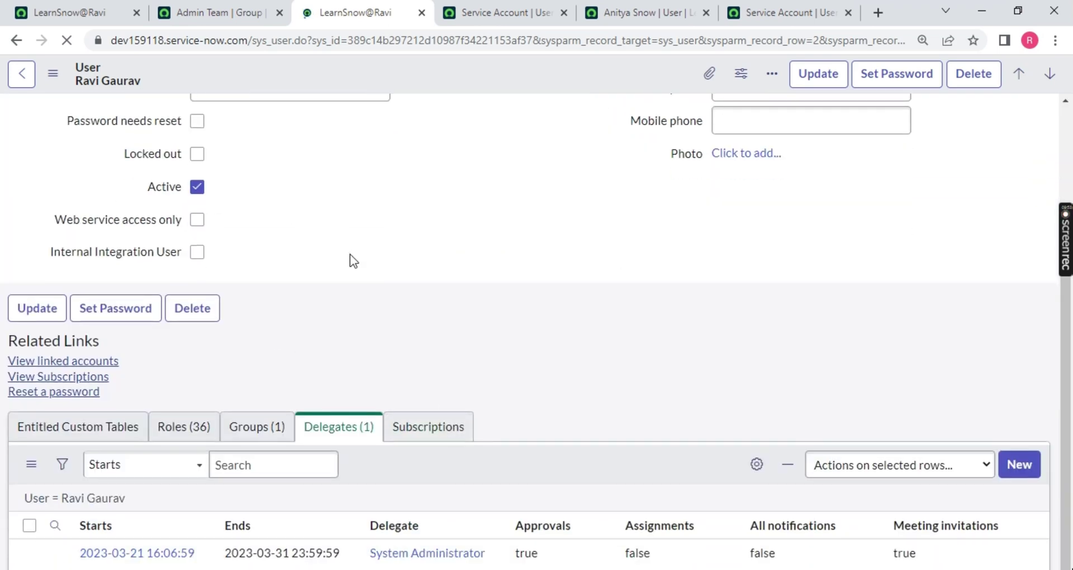
{"action": "scroll", "coordinate": [338, 397], "scroll_direction": "down", "scroll_amount": 5}
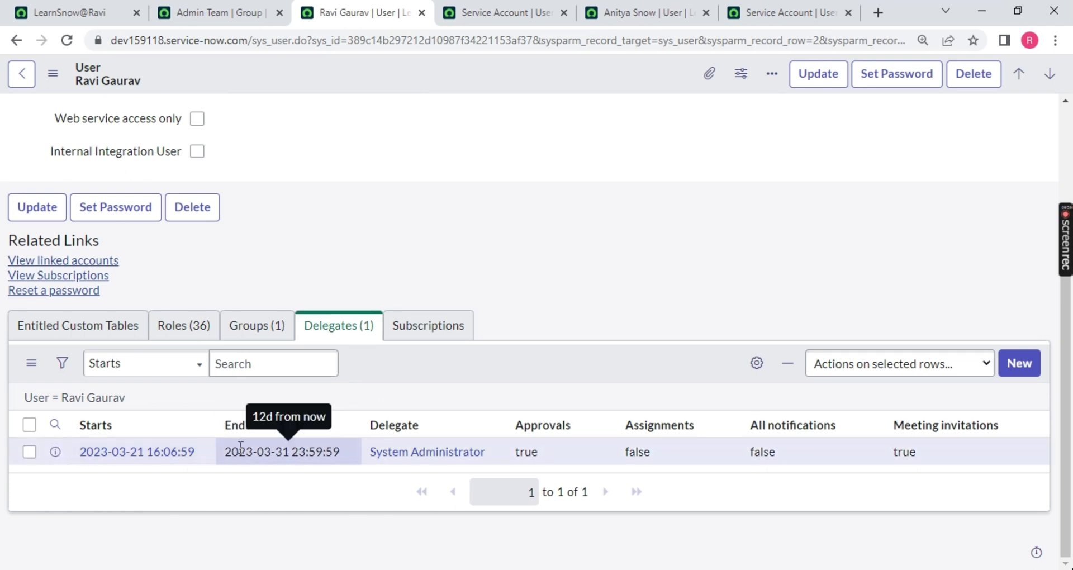
{"action": "scroll", "coordinate": [489, 226], "scroll_direction": "up", "scroll_amount": 5}
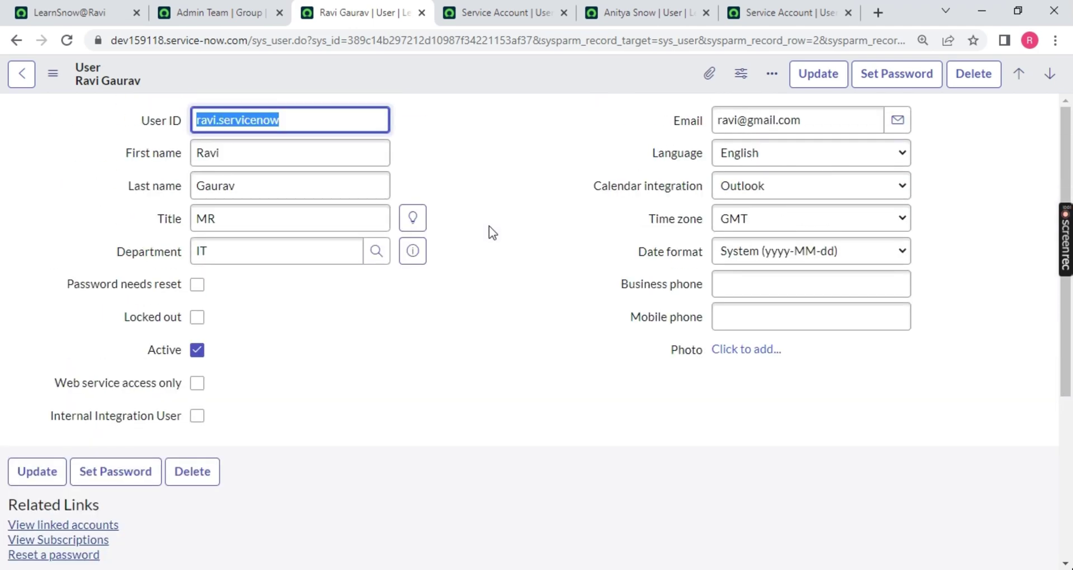
{"action": "scroll", "coordinate": [347, 196], "scroll_direction": "down", "scroll_amount": 3}
{"action": "scroll", "coordinate": [347, 196], "scroll_direction": "up", "scroll_amount": 3}
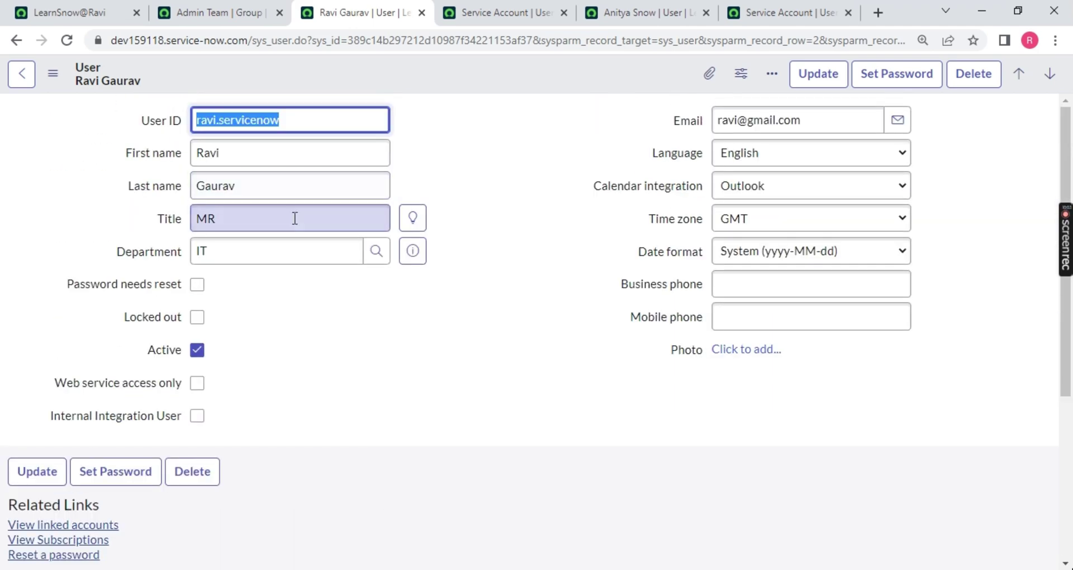
{"action": "scroll", "coordinate": [295, 217], "scroll_direction": "down", "scroll_amount": 5}
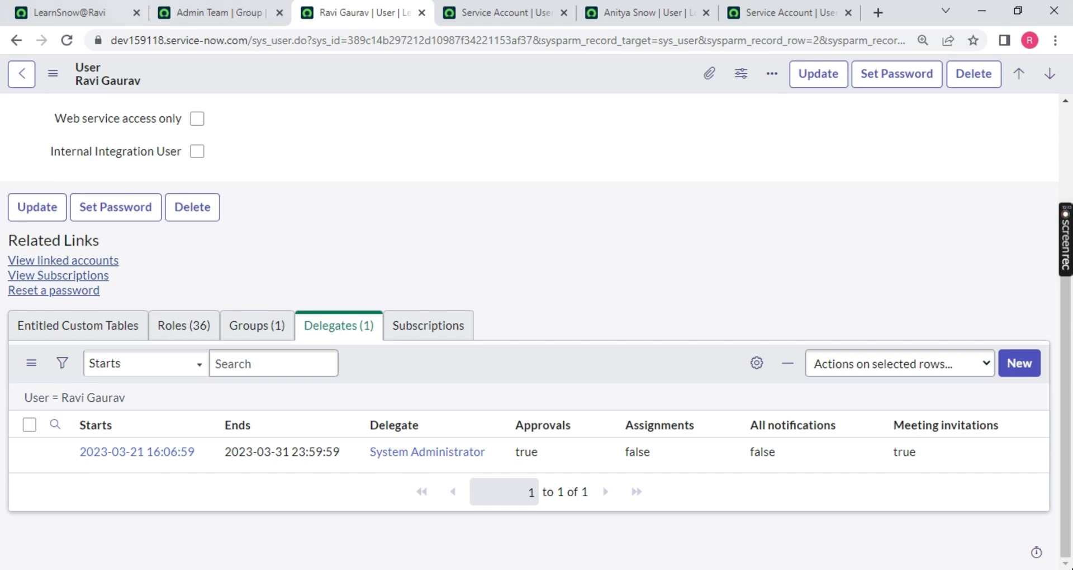
{"action": "mouse_move", "coordinate": [1061, 246]}
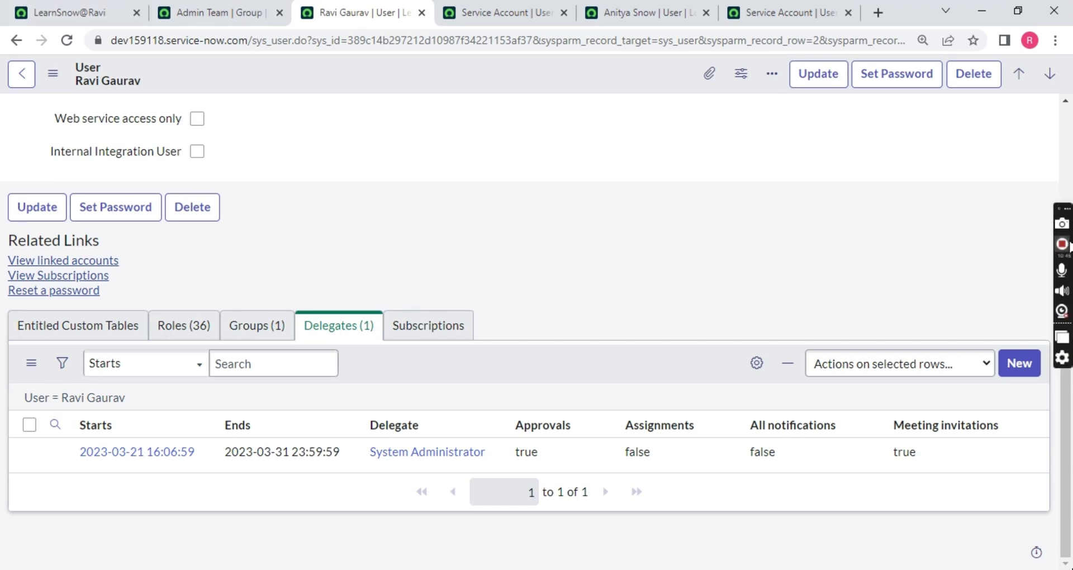